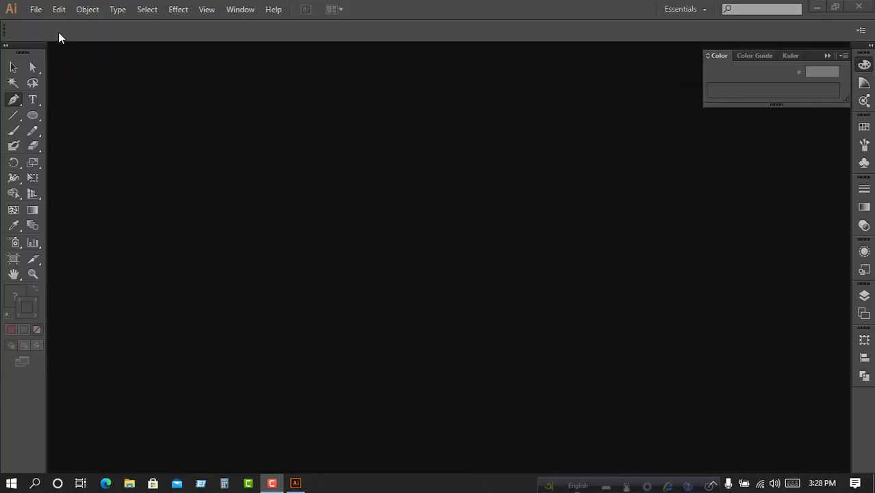
# Open images (7).png from the Downloads folder.
pyautogui.click(42, 10)
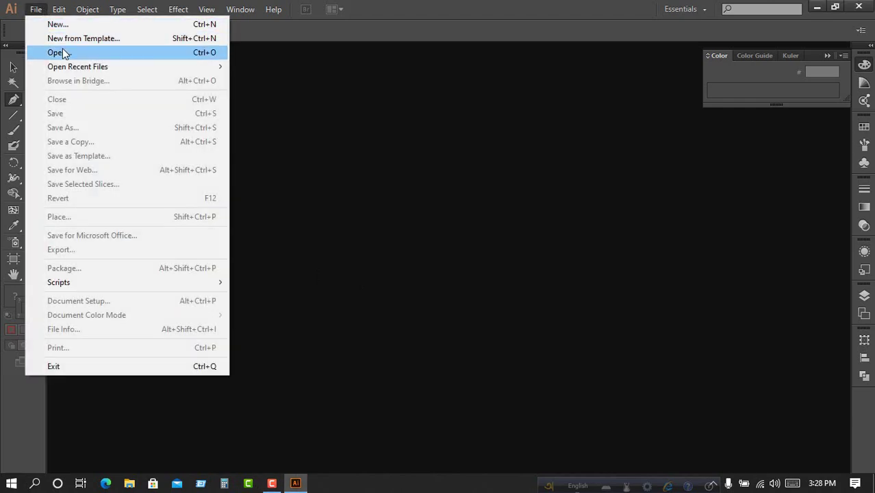
pyautogui.click(64, 48)
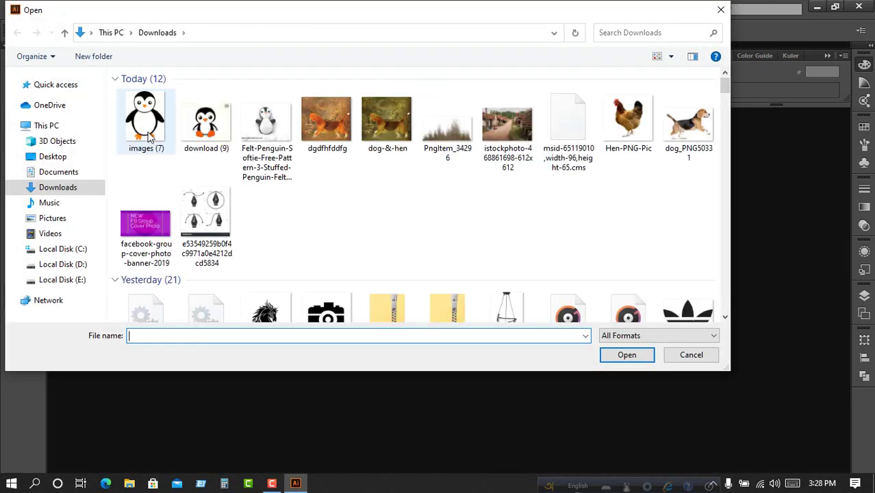
pyautogui.click(148, 130)
pyautogui.click(627, 355)
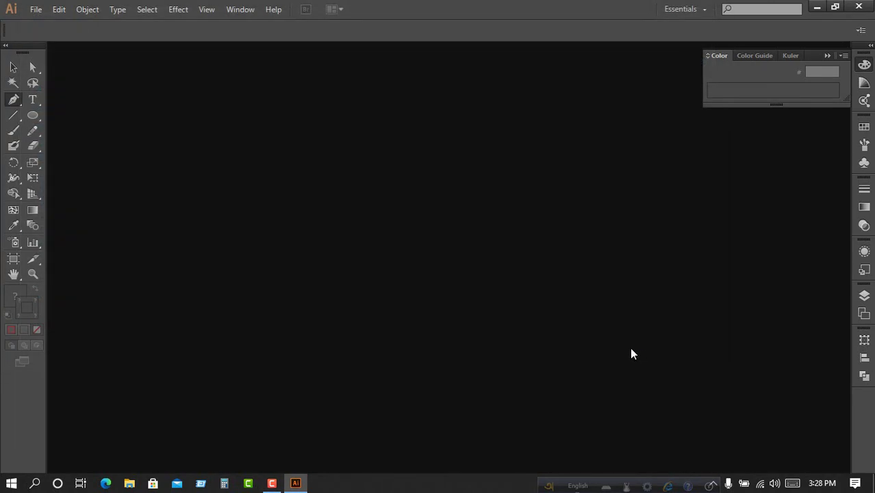
pyautogui.scroll(-1, 326, 285)
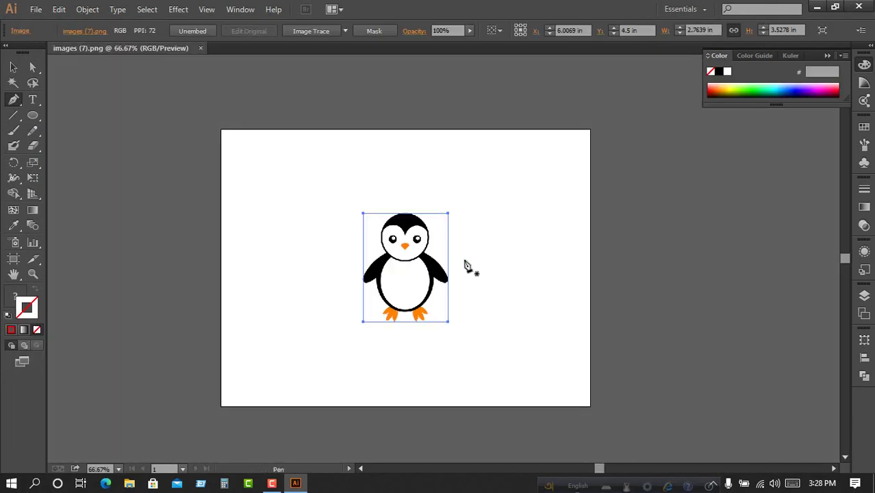
pyautogui.scroll(-1, 469, 268)
# Move the penguin image to the left of the artboard.
pyautogui.click(14, 66)
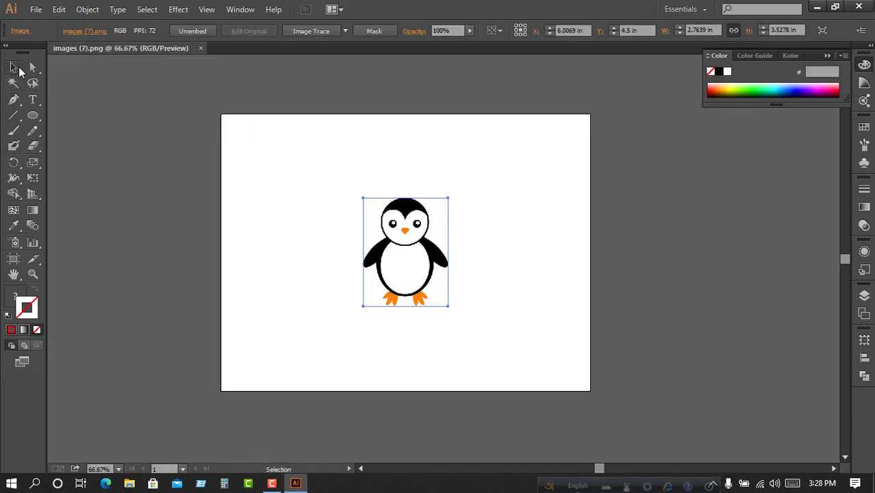
pyautogui.moveTo(348, 223); pyautogui.dragTo(483, 245)
pyautogui.moveTo(536, 244); pyautogui.dragTo(149, 232)
pyautogui.moveTo(346, 251); pyautogui.dragTo(565, 280)
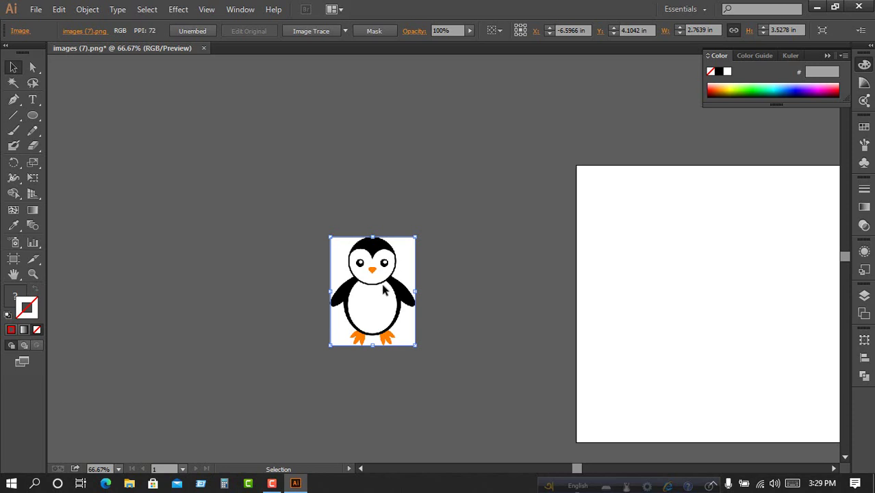
# Deselect the penguin image and zoom in to 200%.
pyautogui.press('a')
pyautogui.hotkey('ctrl', 'shift', 'a')
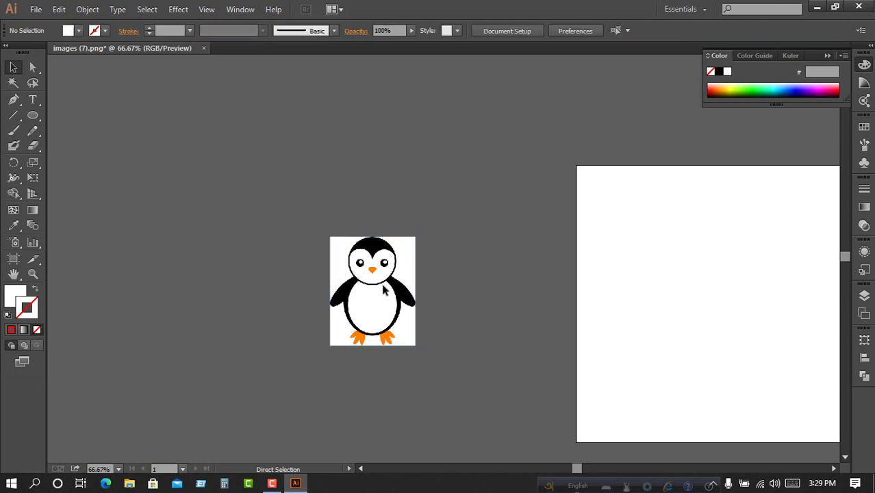
pyautogui.press('v')
pyautogui.scroll(2, 396, 314)
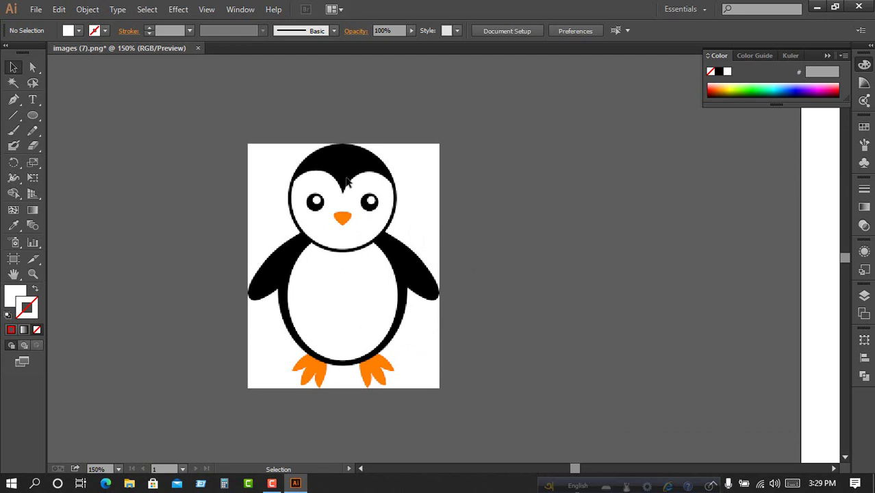
pyautogui.scroll(1, 347, 182)
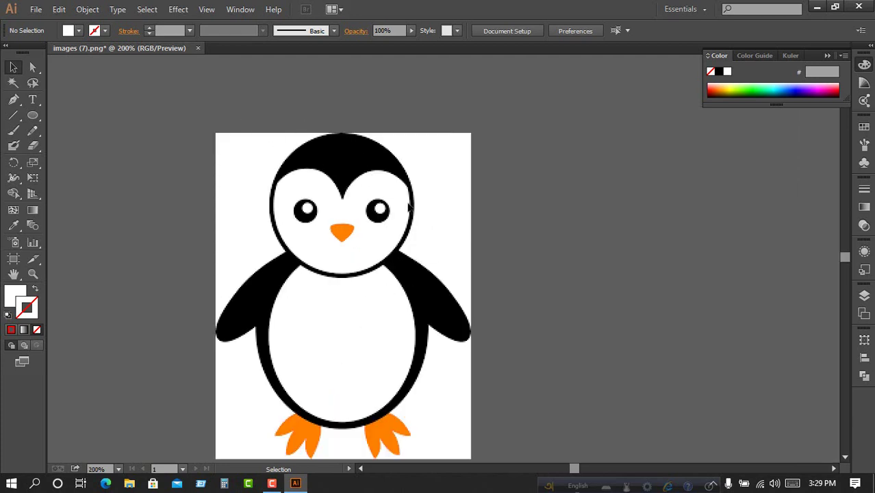
# Draw an ellipse circle over the penguin's head.
pyautogui.click(32, 115)
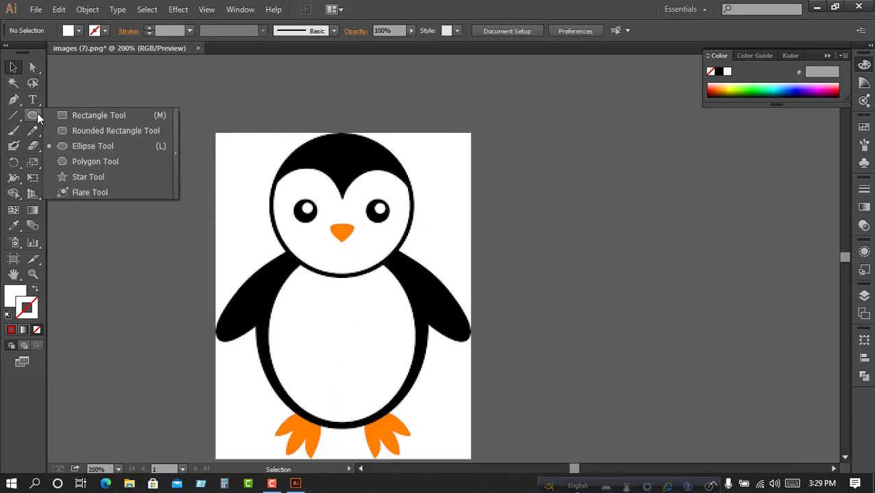
pyautogui.click(80, 148)
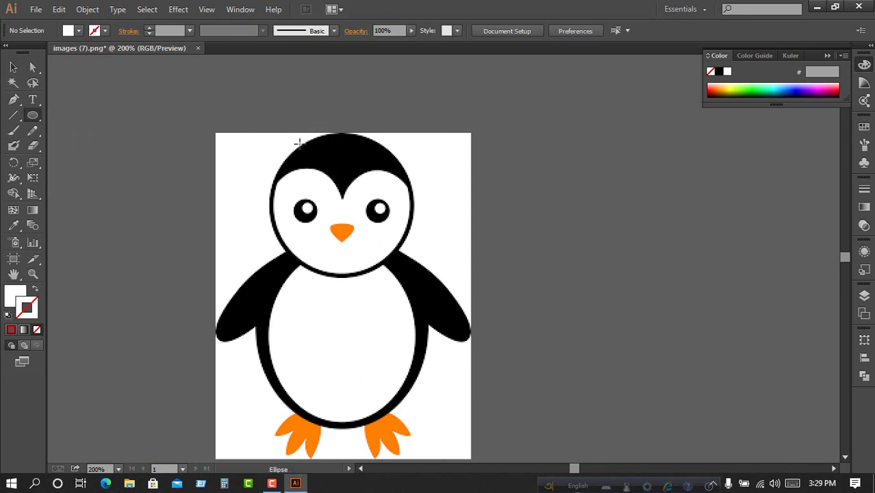
pyautogui.moveTo(299, 142); pyautogui.dragTo(415, 277)
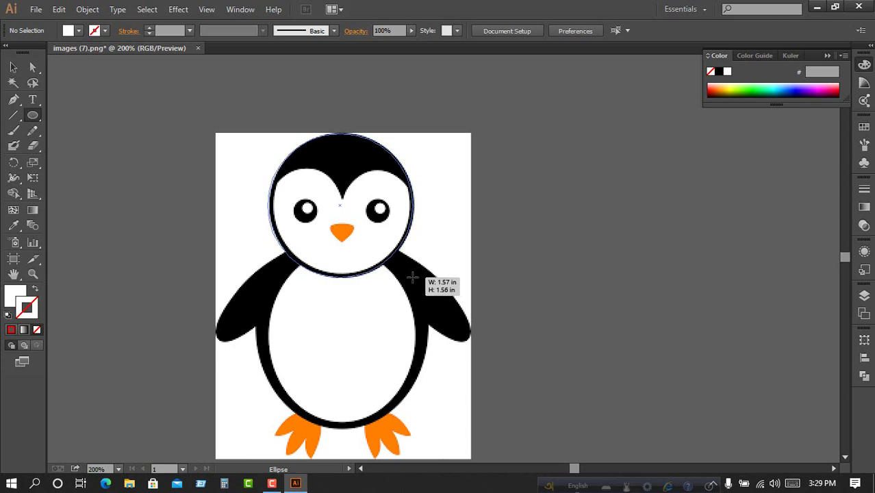
pyautogui.moveTo(414, 278); pyautogui.dragTo(414, 277)
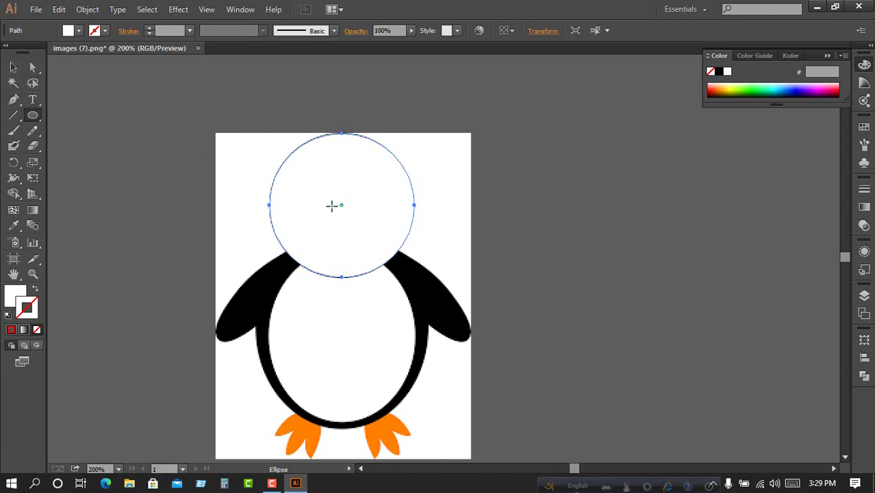
# Swap fill and stroke so the head circle is an unfilled outline.
pyautogui.click(36, 293)
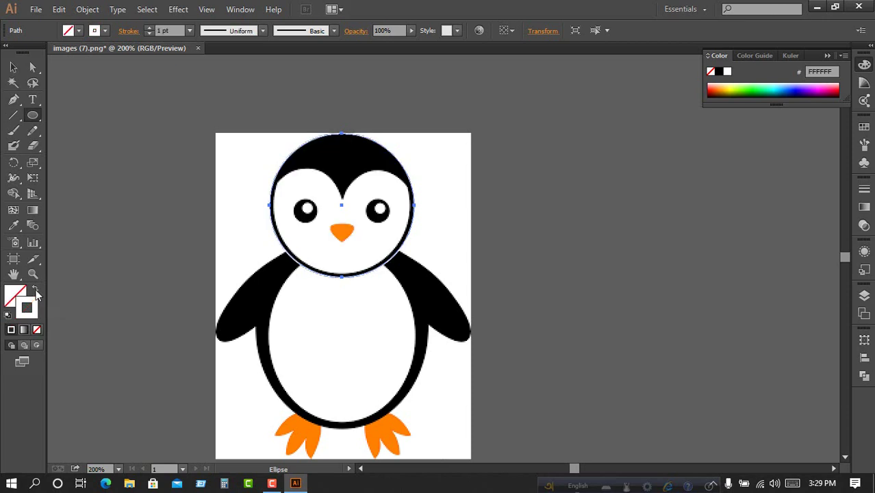
pyautogui.click(36, 293)
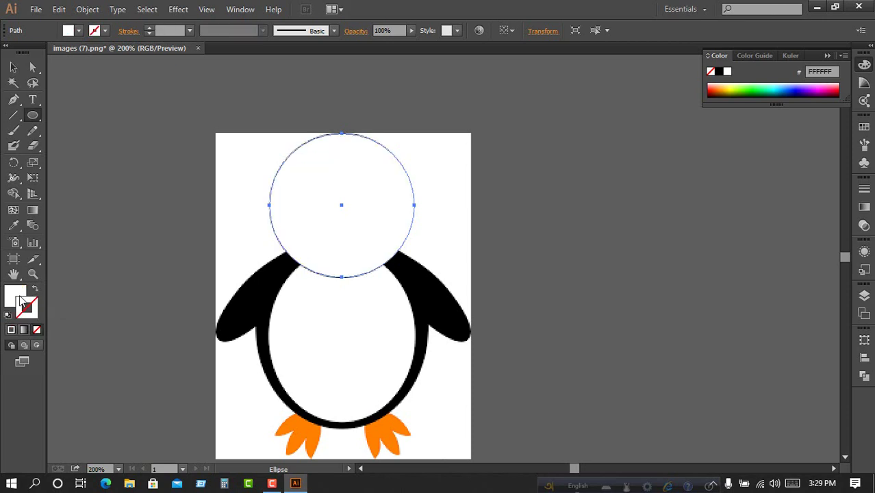
pyautogui.click(35, 293)
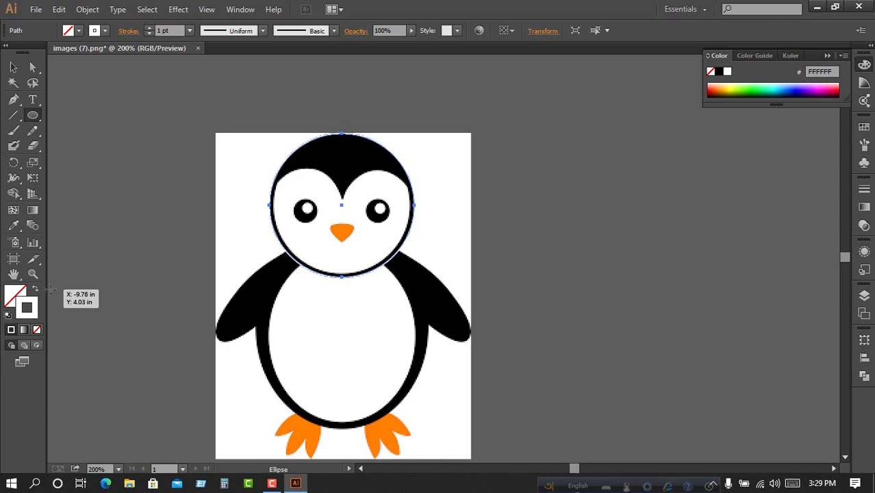
pyautogui.hotkey('shift', 'x')
pyautogui.hotkey('shift', 'x')
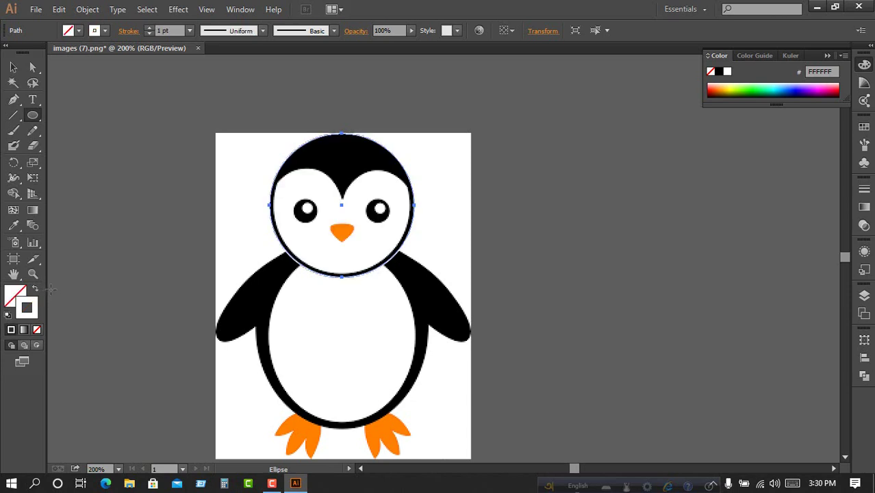
pyautogui.hotkey('shift', 'x')
pyautogui.hotkey('shift', 'x')
# Switch to the Selection tool and zoom around to check the head circle.
pyautogui.scroll(-1, 401, 283)
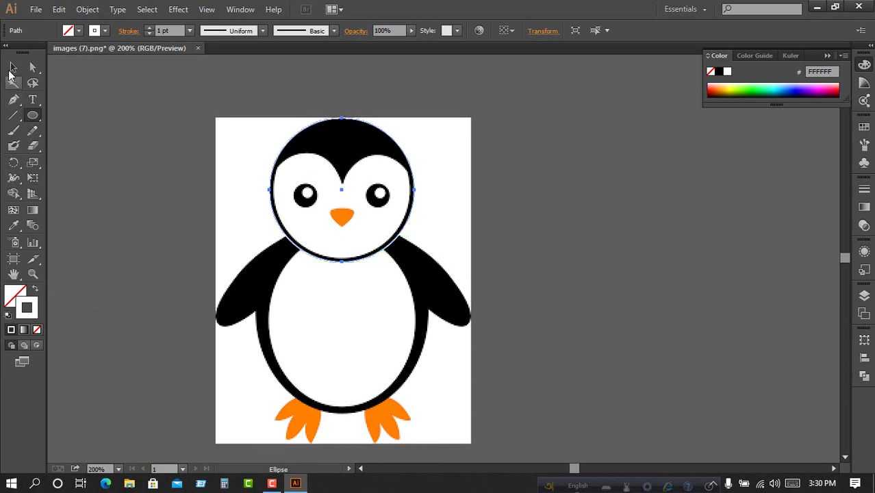
pyautogui.click(13, 68)
pyautogui.scroll(2, 391, 198)
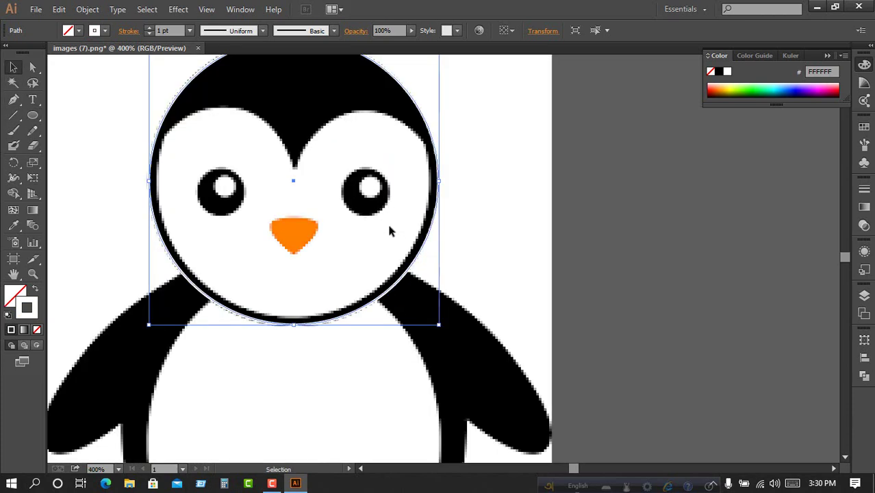
pyautogui.scroll(3, 390, 231)
pyautogui.scroll(2, 363, 253)
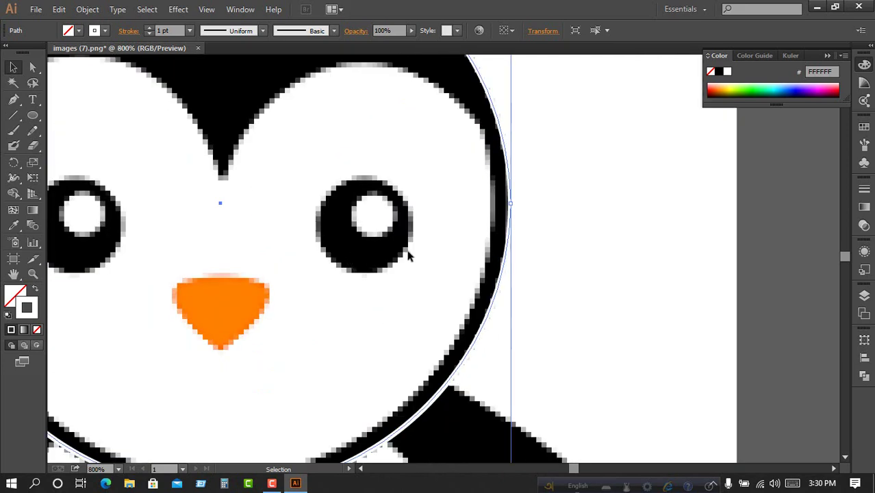
pyautogui.scroll(-1, 409, 256)
pyautogui.scroll(-3, 406, 250)
pyautogui.scroll(-2, 404, 270)
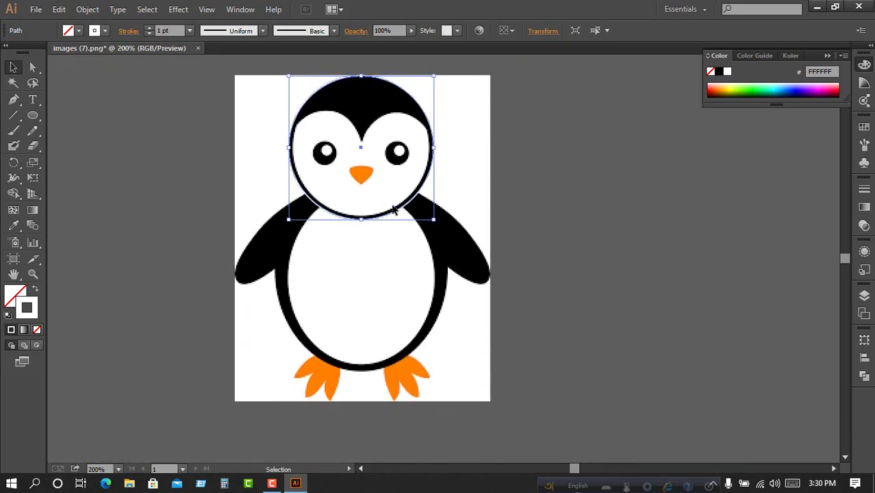
pyautogui.scroll(2, 395, 161)
pyautogui.scroll(1, 404, 174)
pyautogui.scroll(2, 405, 175)
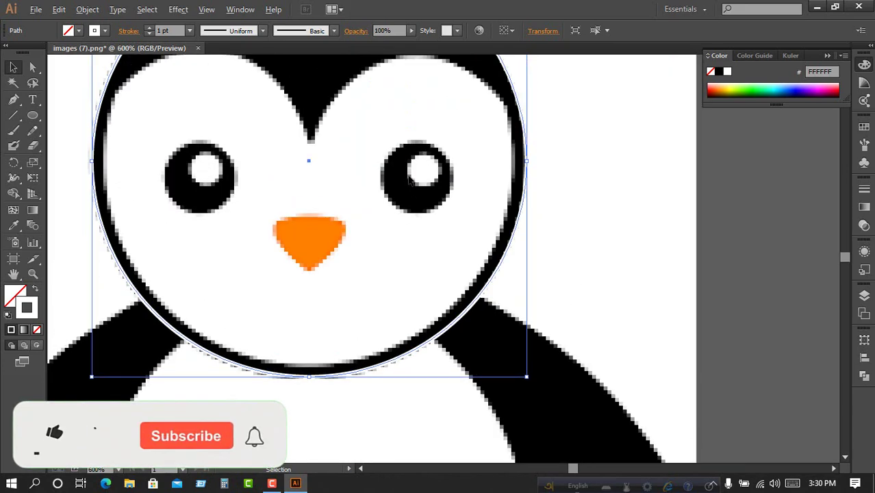
pyautogui.scroll(1, 401, 168)
pyautogui.scroll(-1, 402, 168)
# Draw a circle over the left eye and give it a red outline.
pyautogui.click(32, 115)
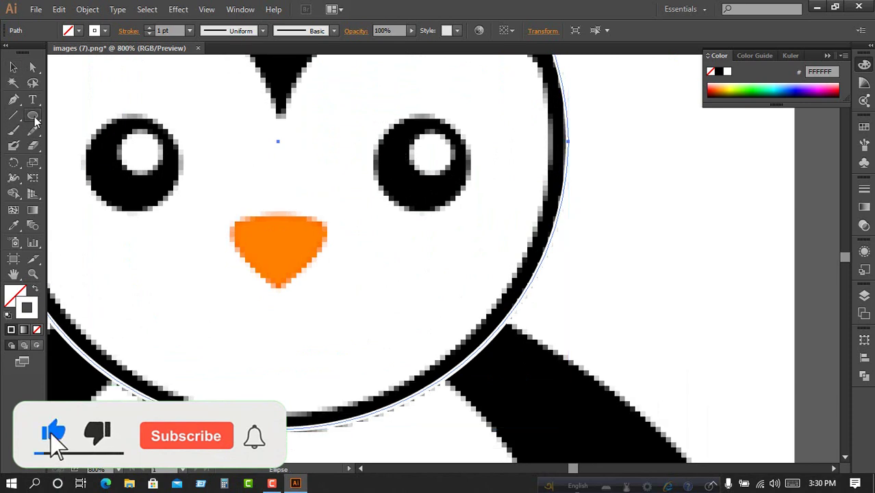
pyautogui.moveTo(83, 113); pyautogui.dragTo(178, 214)
pyautogui.press('v')
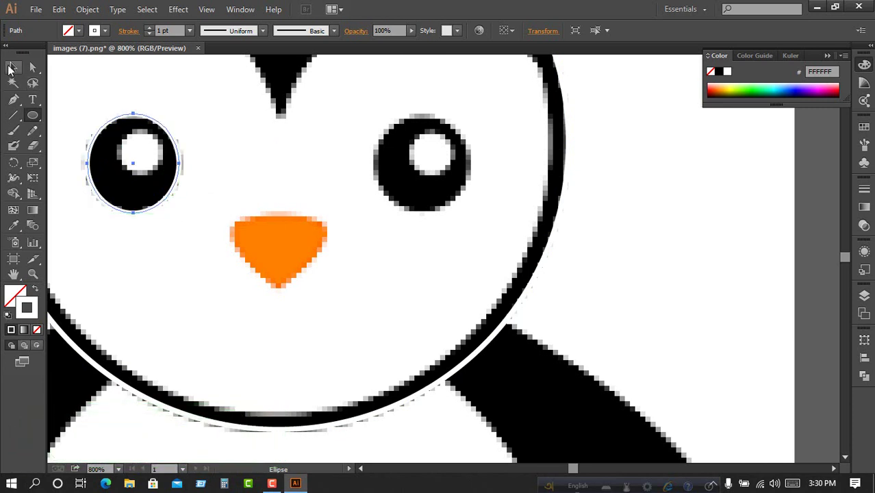
pyautogui.press('alt')
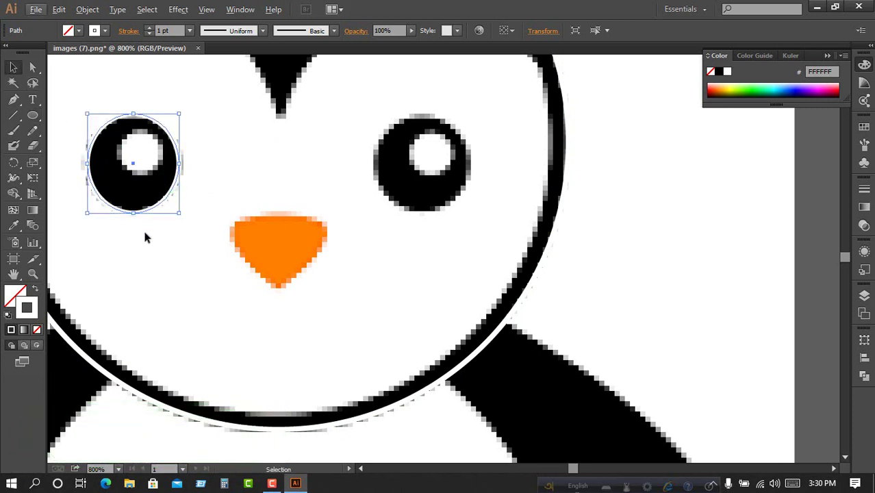
pyautogui.doubleClick(28, 308)
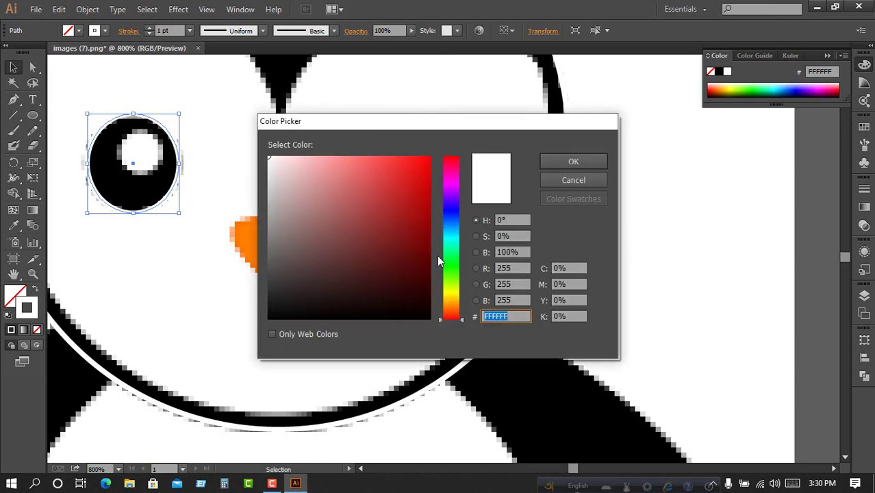
pyautogui.moveTo(411, 243); pyautogui.dragTo(438, 144)
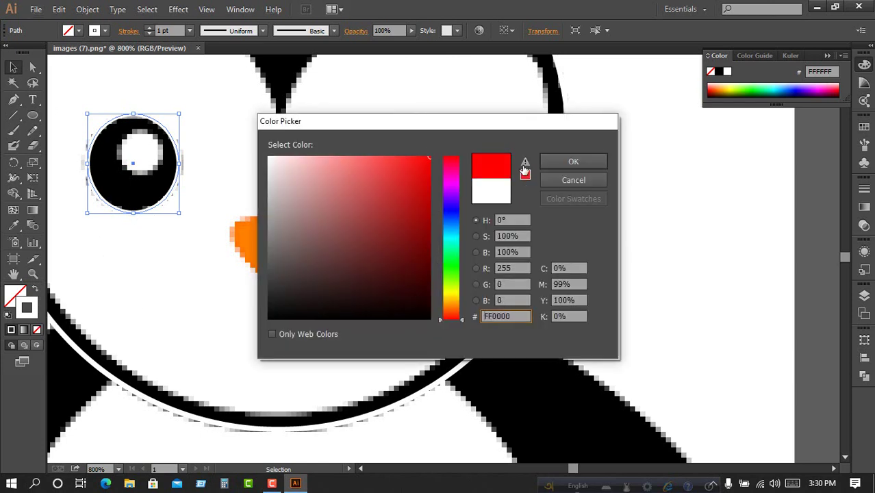
pyautogui.click(564, 159)
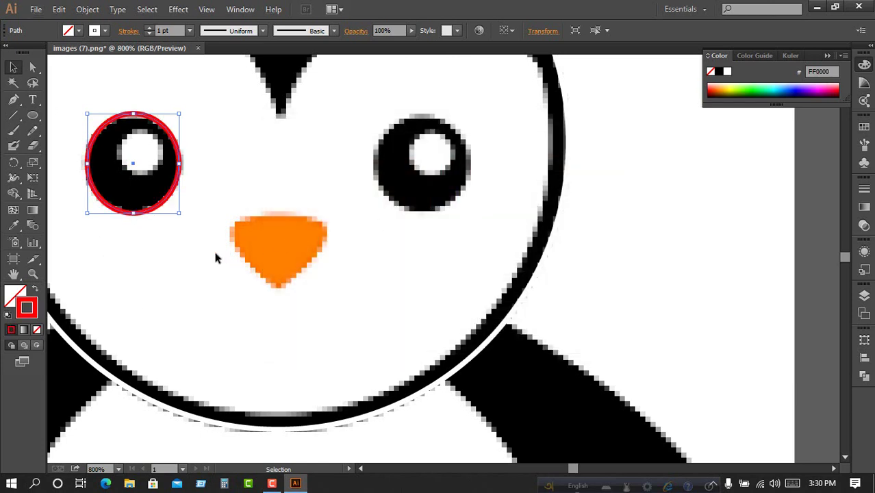
# Give the head circle a red FF0000 stroke.
pyautogui.click(375, 387)
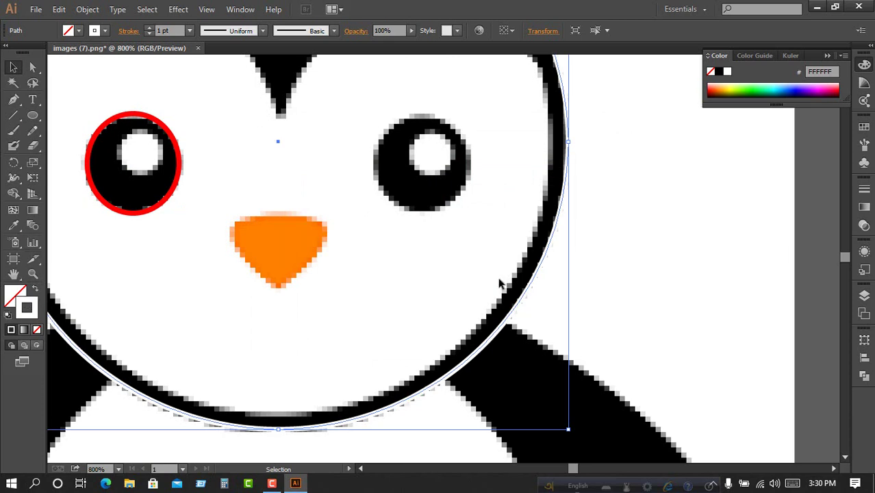
pyautogui.doubleClick(38, 310)
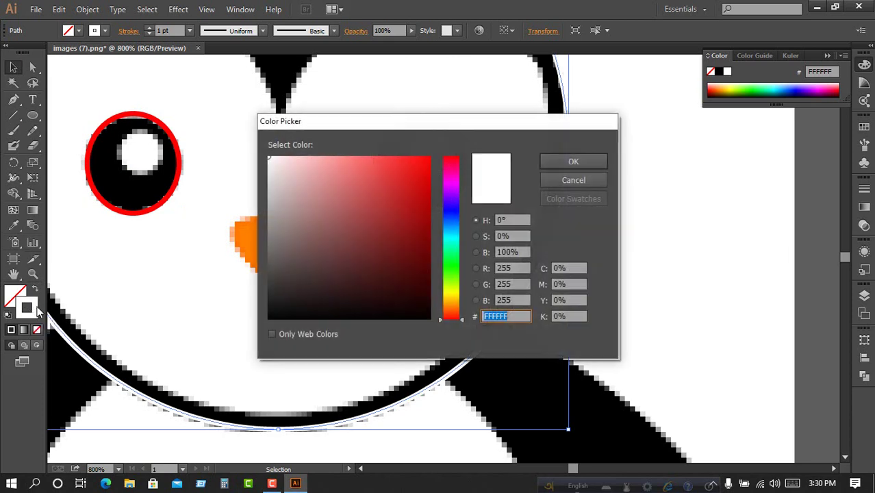
pyautogui.write('FF0000')
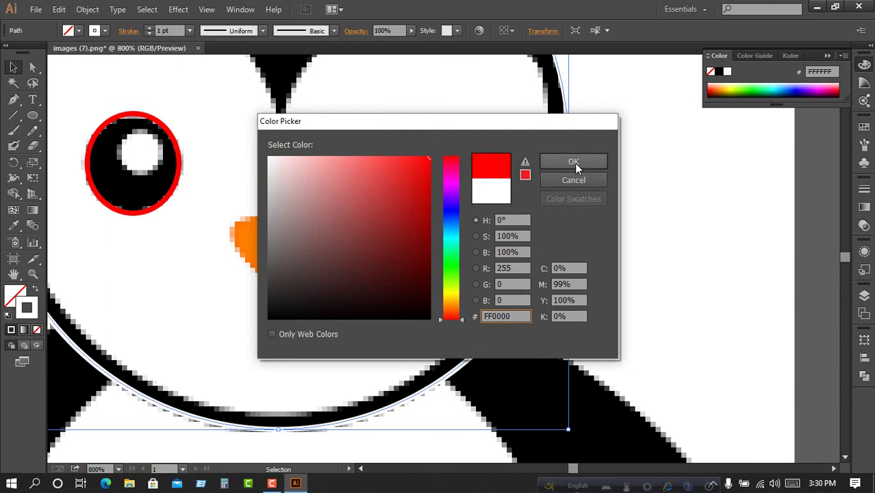
pyautogui.click(573, 162)
pyautogui.keyDown('alt'); pyautogui.scroll(-2, 311, 187); pyautogui.keyUp('alt')
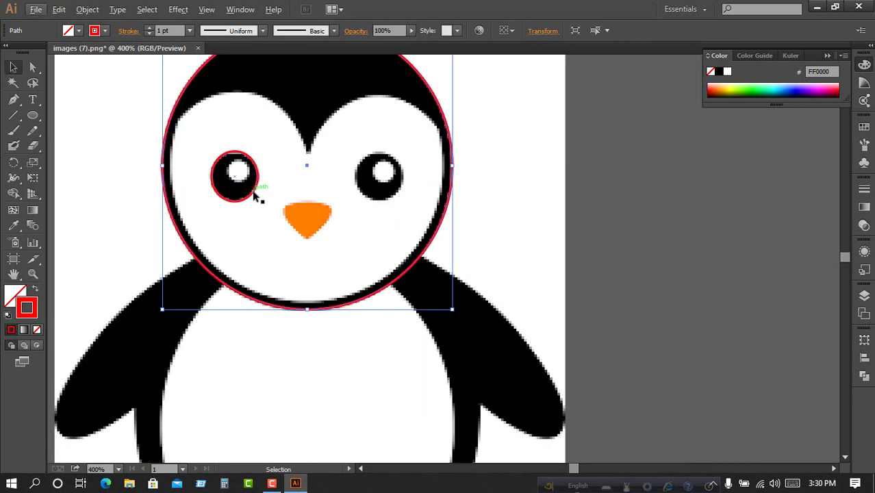
# Alt-drag a copy of the left eye circle onto the right eye.
pyautogui.click(573, 238)
pyautogui.moveTo(261, 180); pyautogui.dragTo(404, 183)
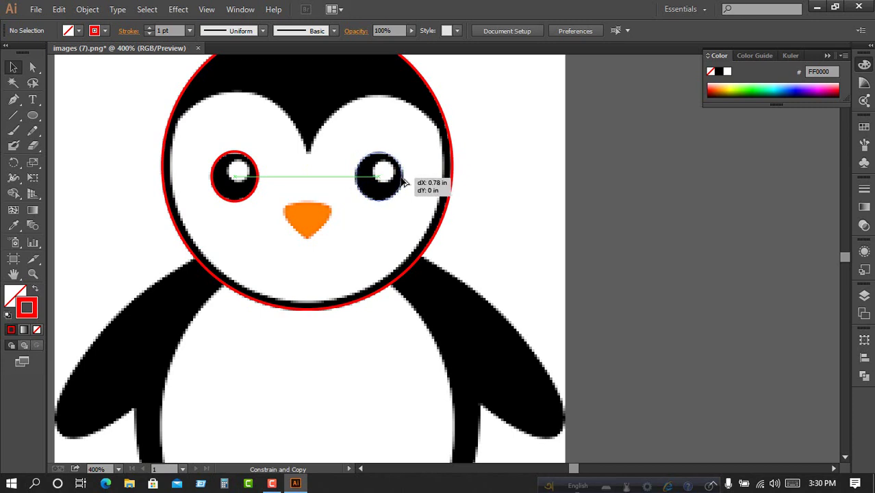
pyautogui.moveTo(404, 182); pyautogui.dragTo(404, 177)
pyautogui.keyDown('alt'); pyautogui.scroll(1, 401, 202); pyautogui.keyUp('alt')
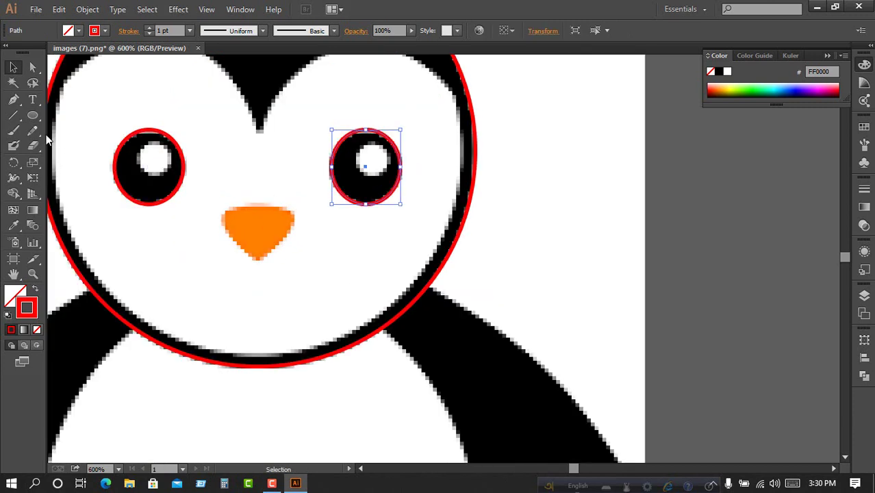
# Circle the left eye's highlight and Alt-drag a copy onto the right eye's highlight.
pyautogui.click(33, 115)
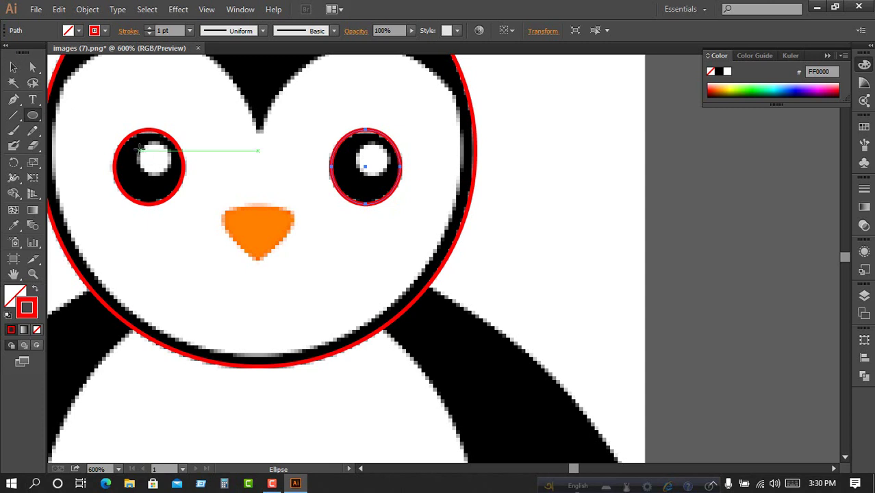
pyautogui.moveTo(148, 147); pyautogui.dragTo(172, 177)
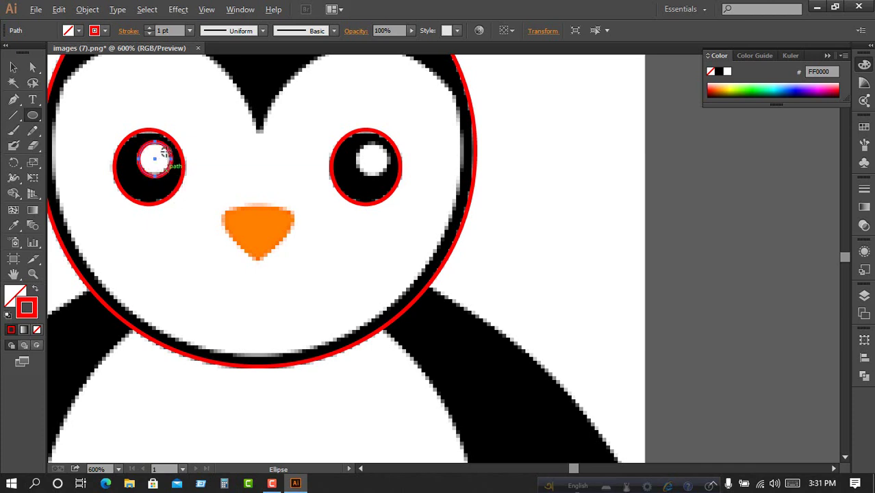
pyautogui.click(13, 69)
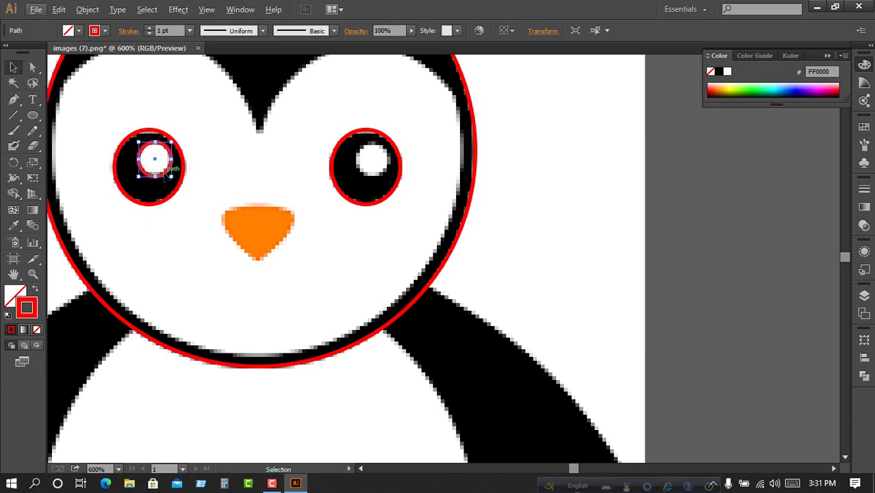
pyautogui.moveTo(167, 177); pyautogui.dragTo(384, 184)
pyautogui.scroll(-2, 383, 206)
pyautogui.scroll(1, 382, 188)
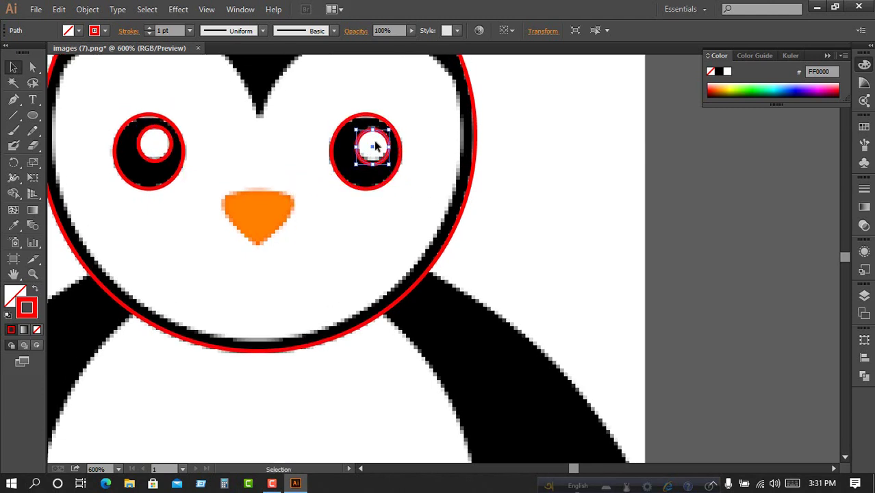
pyautogui.scroll(-2, 380, 189)
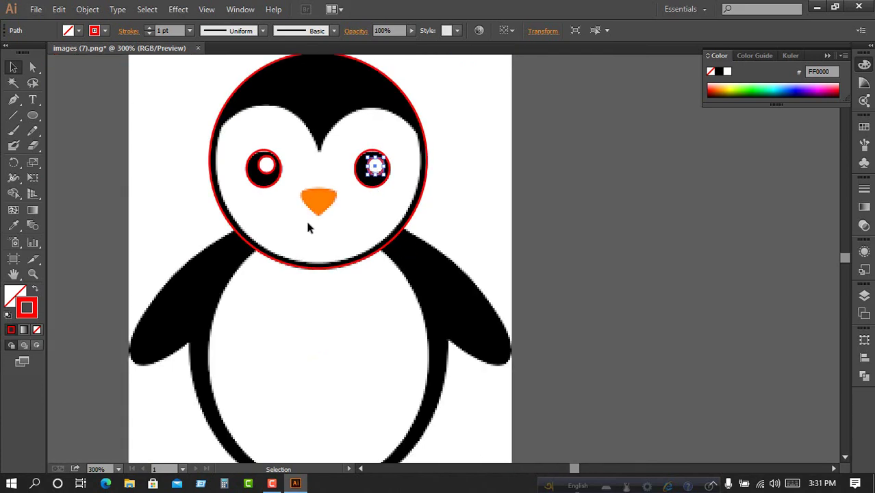
pyautogui.scroll(1, 321, 212)
pyautogui.scroll(-3, 324, 209)
pyautogui.scroll(1, 332, 219)
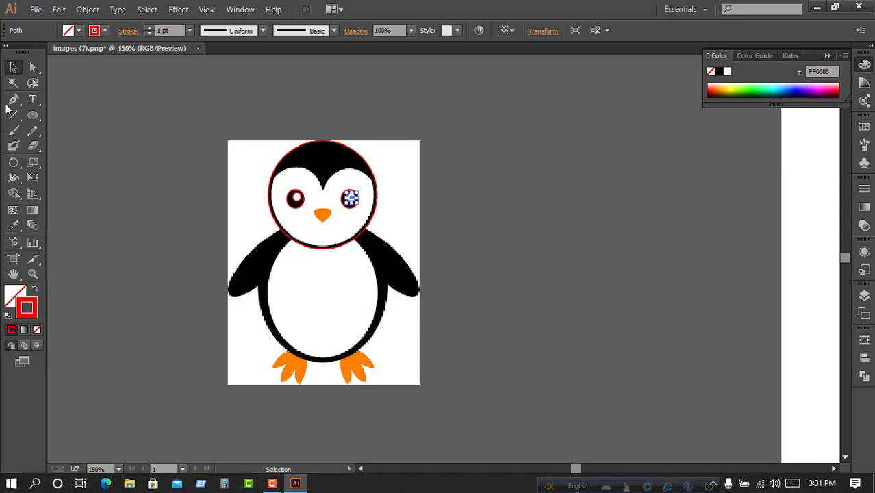
# Draw a red-outlined ellipse about 1.5 by 1.93 in over the white belly.
pyautogui.click(32, 115)
pyautogui.scroll(1, 300, 274)
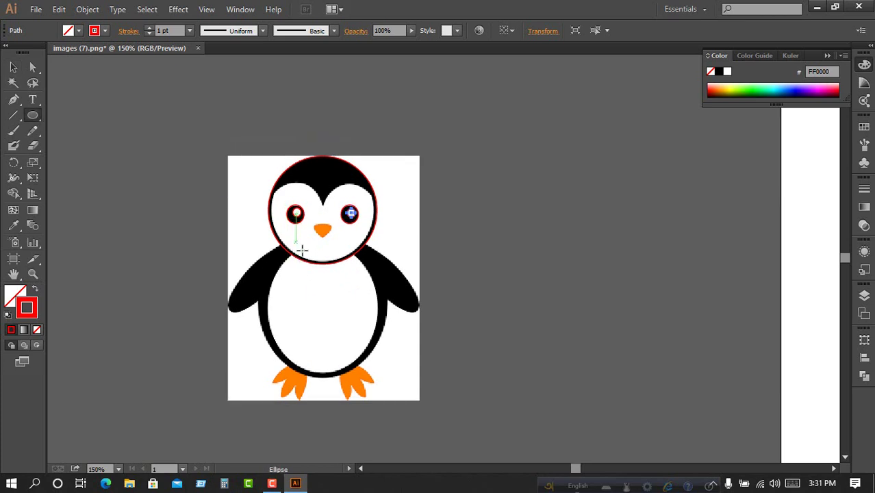
pyautogui.scroll(-3, 322, 287)
pyautogui.scroll(4, 347, 313)
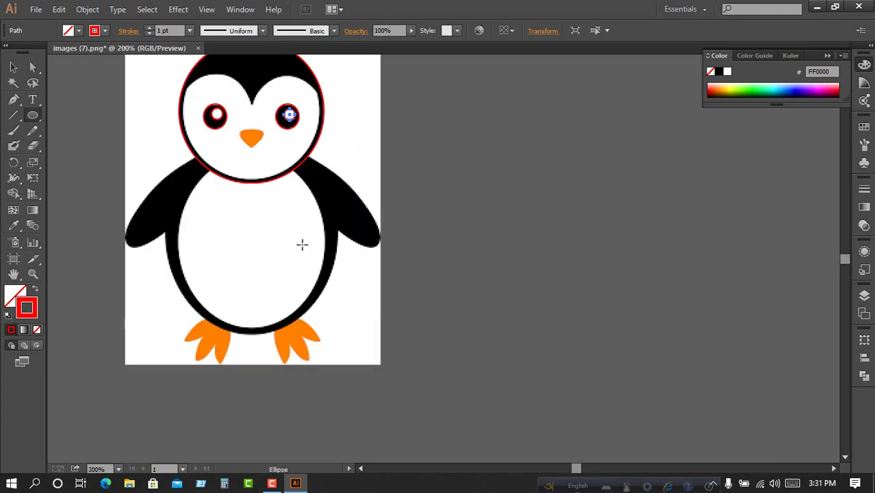
pyautogui.scroll(-1, 301, 244)
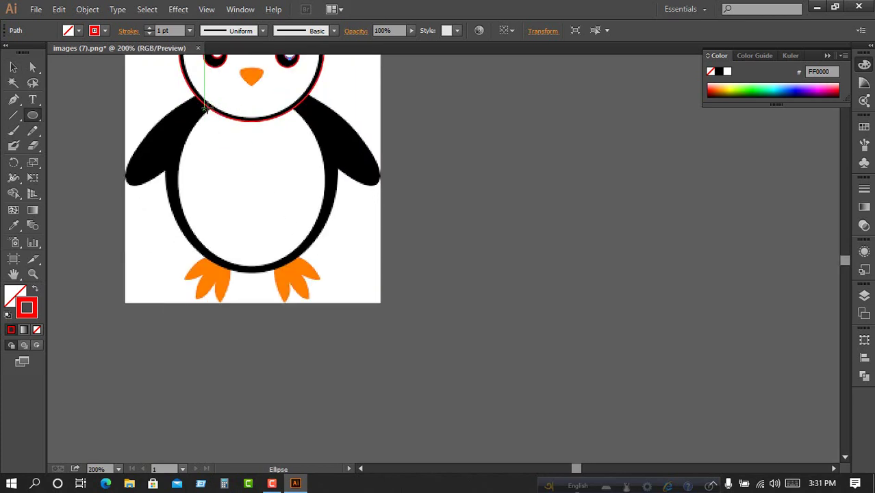
pyautogui.moveTo(203, 108)
pyautogui.mouseDown()
pyautogui.moveTo(325, 263)
pyautogui.moveTo(317, 285)
pyautogui.moveTo(309, 275)
pyautogui.moveTo(328, 250)
pyautogui.moveTo(323, 274)
pyautogui.moveTo(324, 249)
pyautogui.moveTo(376, 263)
pyautogui.moveTo(332, 256)
pyautogui.moveTo(316, 262)
pyautogui.moveTo(324, 258)
pyautogui.moveTo(320, 270)
pyautogui.mouseUp()
# Widen the belly ellipse's left and right sides to the belly's edges.
pyautogui.click(13, 66)
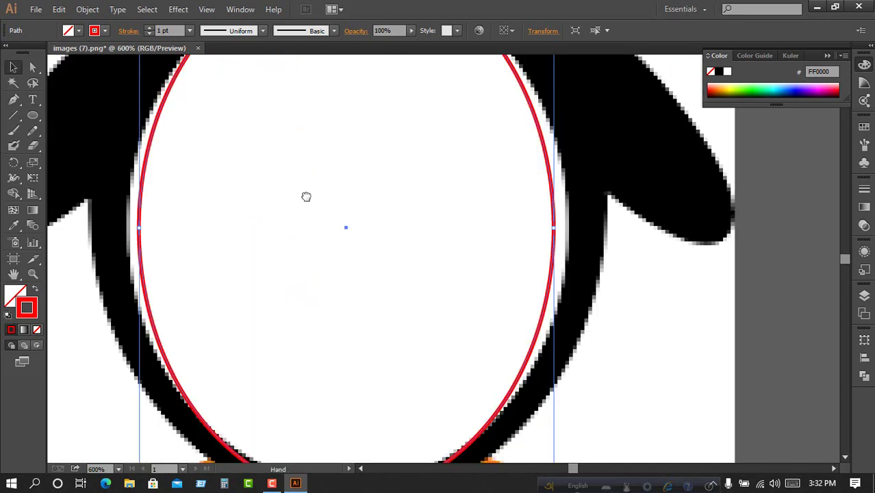
pyautogui.moveTo(305, 196); pyautogui.dragTo(365, 272)
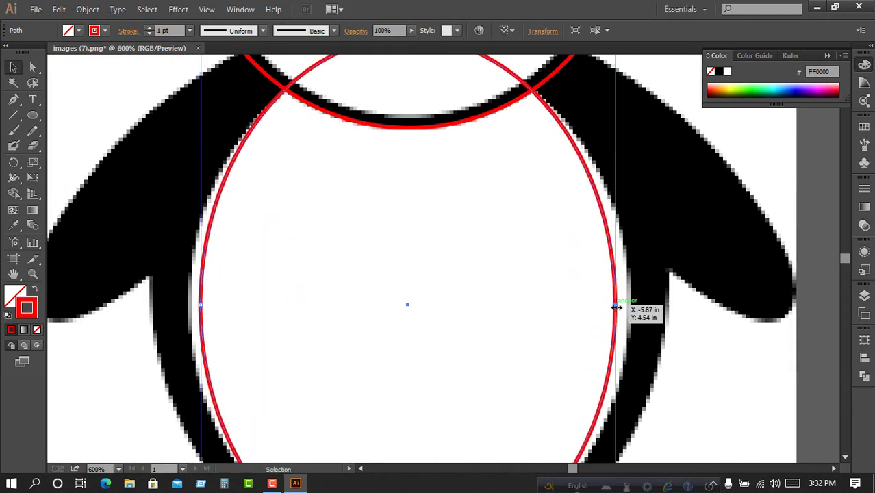
pyautogui.moveTo(616, 308); pyautogui.dragTo(629, 304)
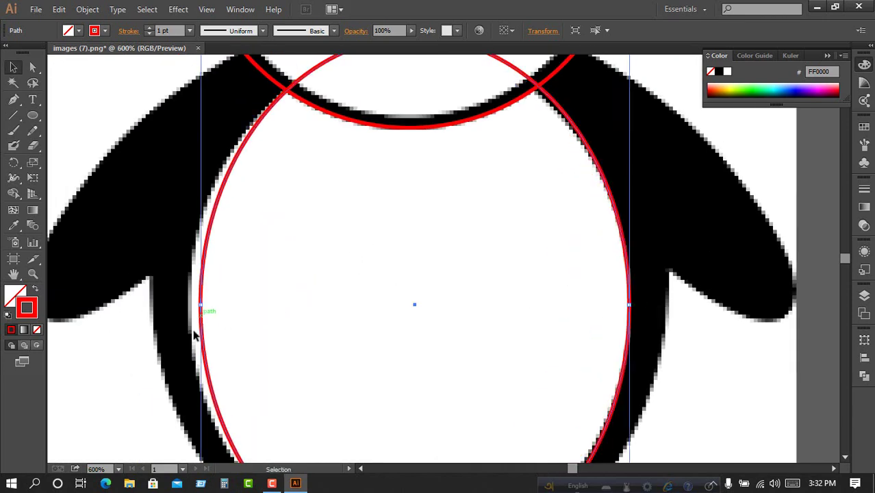
pyautogui.moveTo(200, 303); pyautogui.dragTo(193, 304)
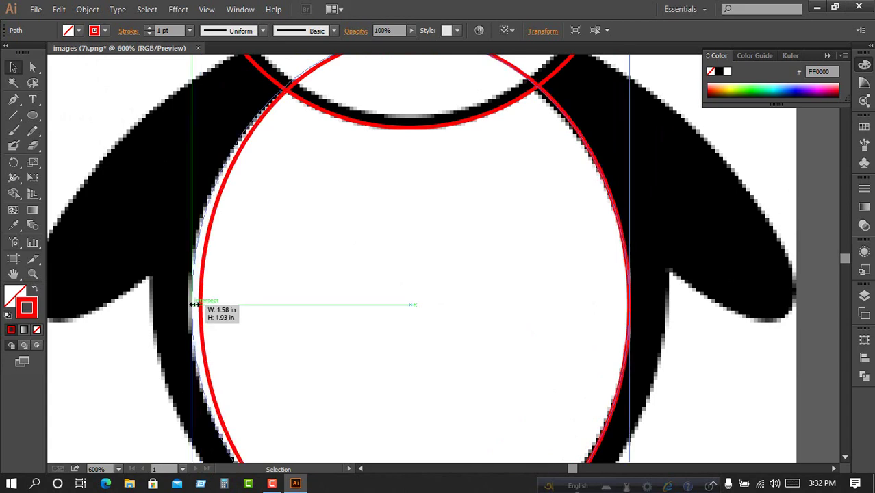
pyautogui.scroll(-1, 325, 323)
pyautogui.keyDown('alt'); pyautogui.scroll(-2, 325, 323); pyautogui.keyUp('alt')
pyautogui.keyDown('alt'); pyautogui.scroll(-2, 394, 348); pyautogui.keyUp('alt')
pyautogui.scroll(-1, 398, 361)
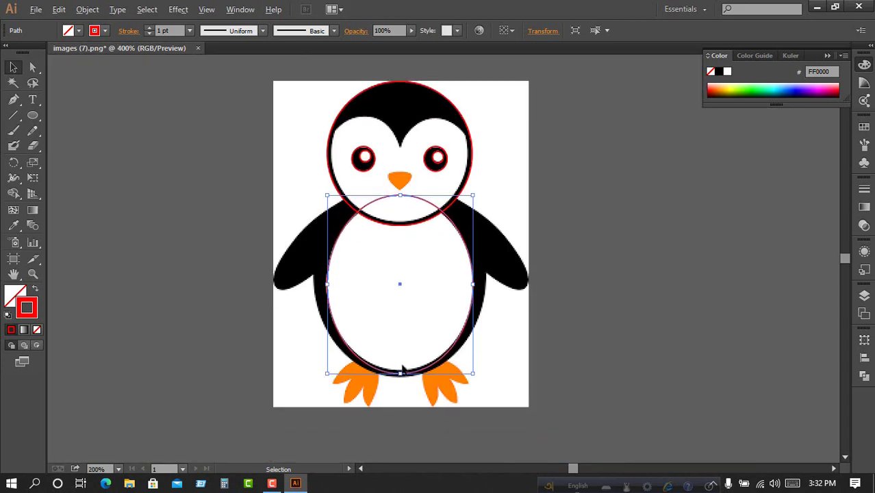
pyautogui.keyDown('alt'); pyautogui.scroll(5, 401, 370); pyautogui.keyUp('alt')
# Raise the bottom and lower the top for about 1.58 by 1.91 in, then deselect.
pyautogui.moveTo(388, 412); pyautogui.dragTo(387, 395)
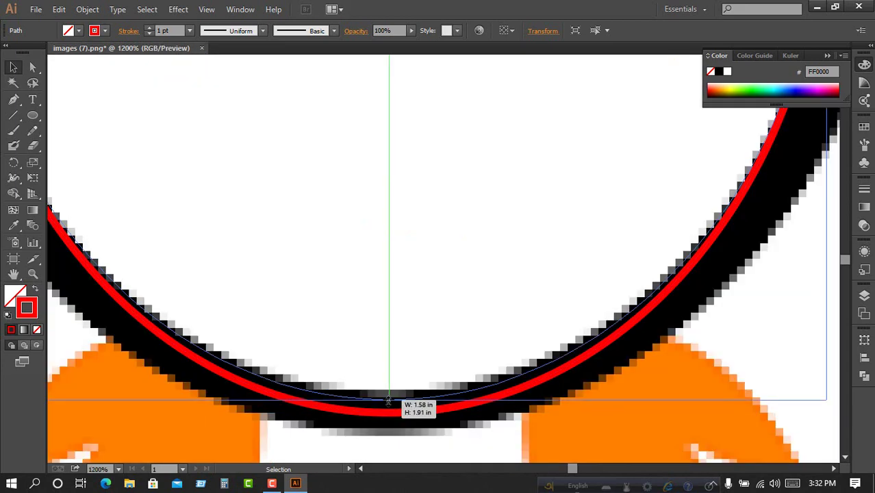
pyautogui.keyDown('alt'); pyautogui.scroll(-4, 404, 369); pyautogui.keyUp('alt')
pyautogui.scroll(3, 415, 338)
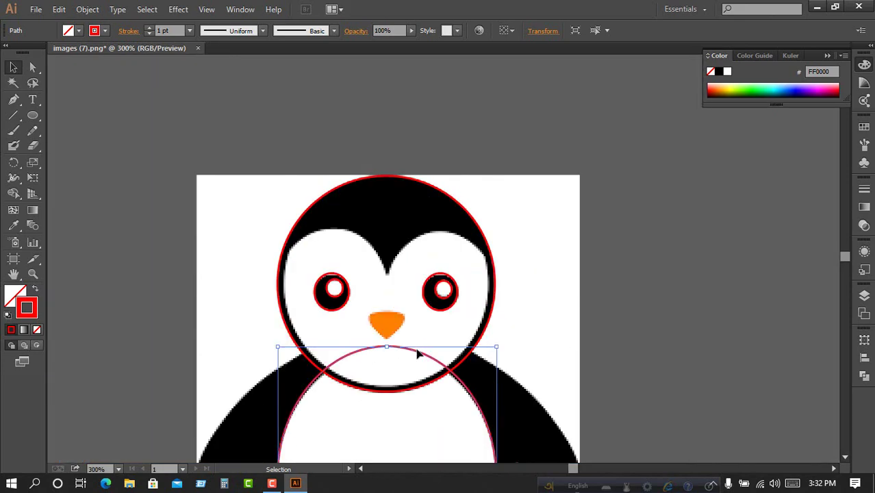
pyautogui.keyDown('alt'); pyautogui.scroll(3, 417, 351); pyautogui.keyUp('alt')
pyautogui.scroll(-1, 511, 336)
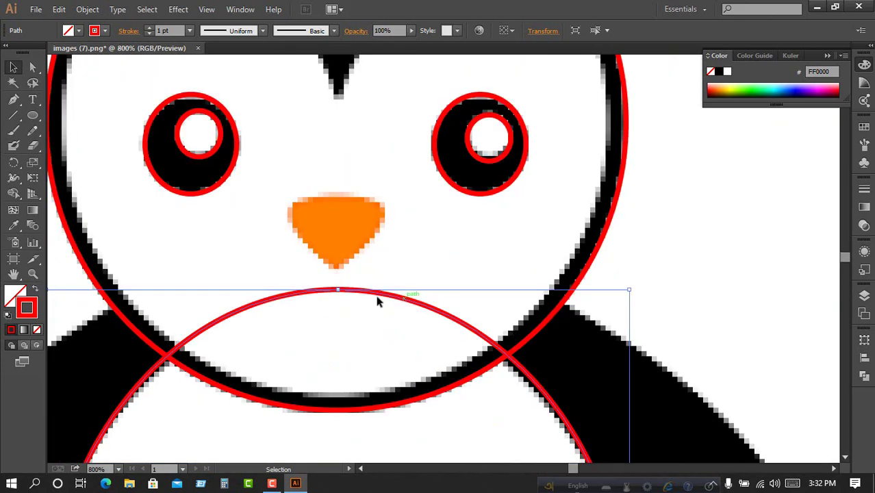
pyautogui.moveTo(338, 289); pyautogui.dragTo(338, 293)
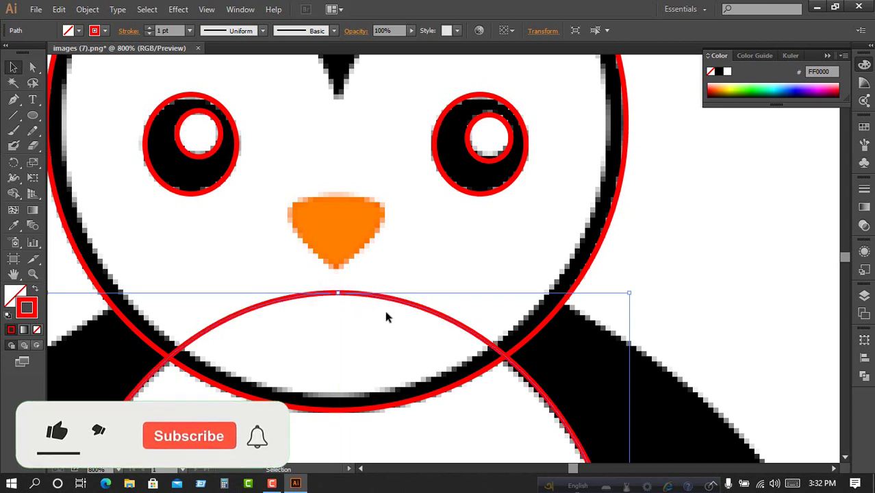
pyautogui.keyDown('alt'); pyautogui.scroll(-5, 479, 339); pyautogui.keyUp('alt')
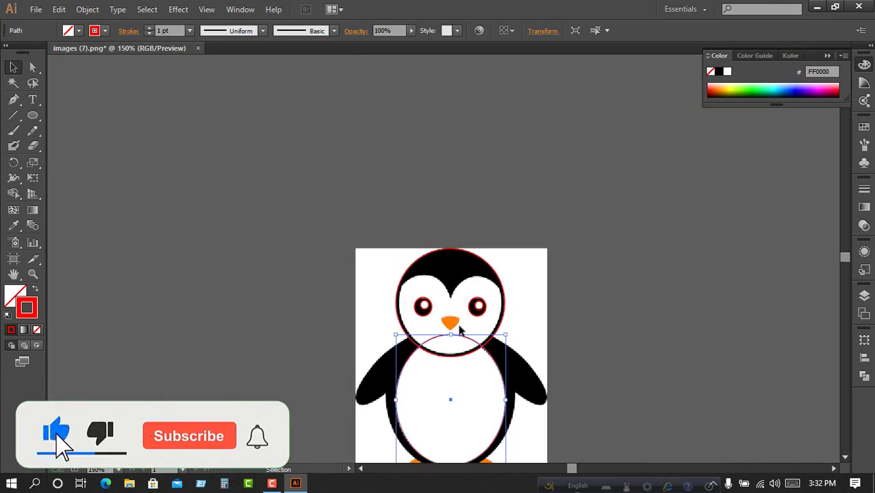
pyautogui.scroll(-3, 460, 331)
pyautogui.click(460, 266)
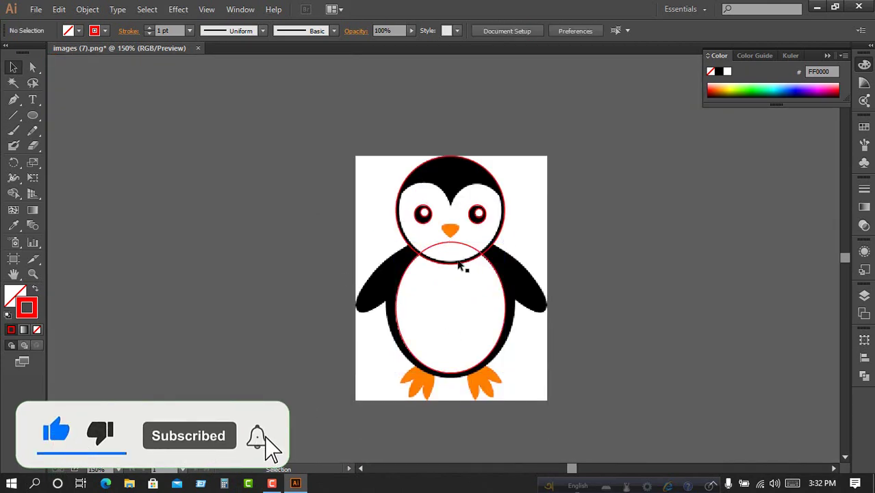
pyautogui.keyDown('alt'); pyautogui.scroll(2, 465, 245); pyautogui.keyUp('alt')
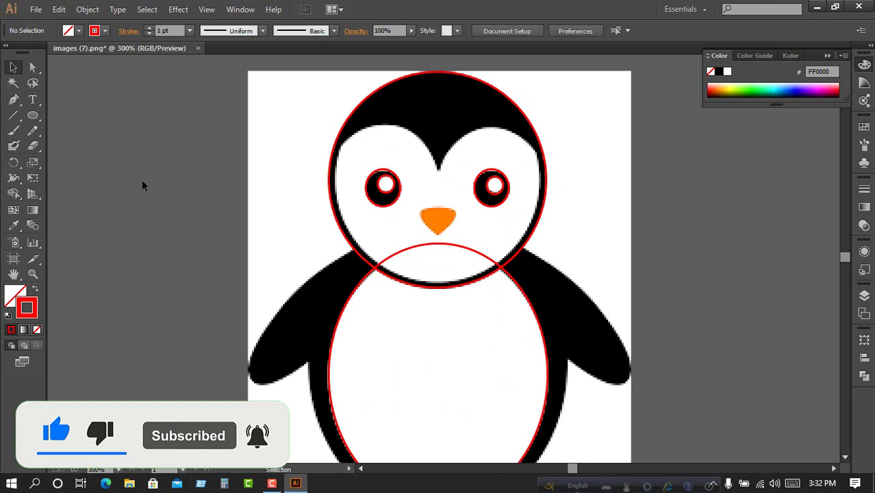
# Start a Pen outline at the V above the beak, curving along the right hairline.
pyautogui.click(15, 100)
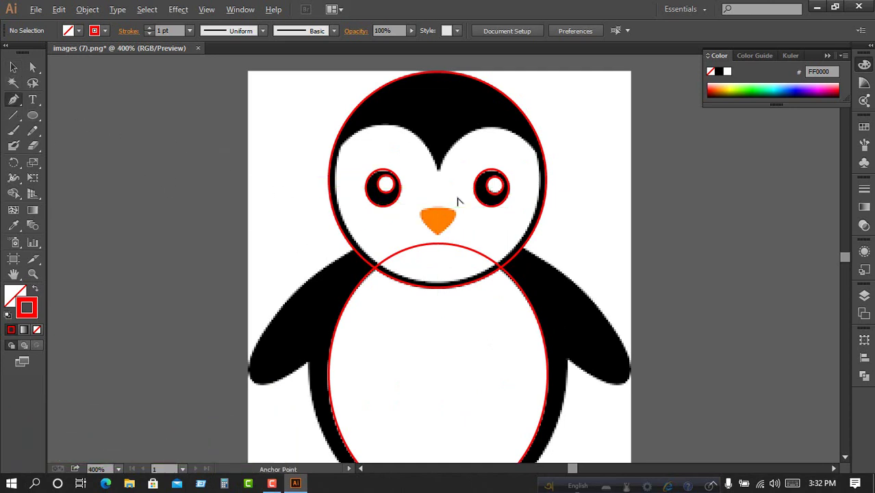
pyautogui.keyDown('alt'); pyautogui.scroll(1, 459, 201); pyautogui.keyUp('alt')
pyautogui.scroll(2, 449, 225)
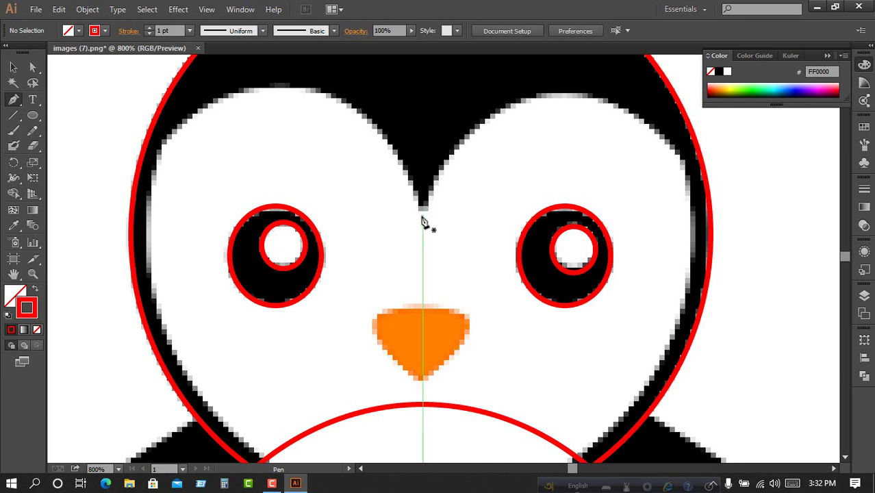
pyautogui.click(423, 205)
pyautogui.scroll(1, 558, 164)
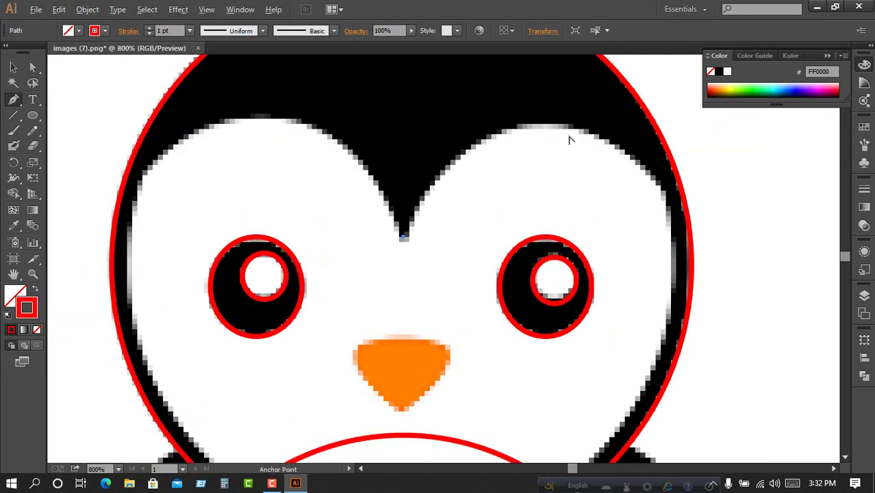
pyautogui.keyDown('alt'); pyautogui.scroll(1, 571, 137); pyautogui.keyUp('alt')
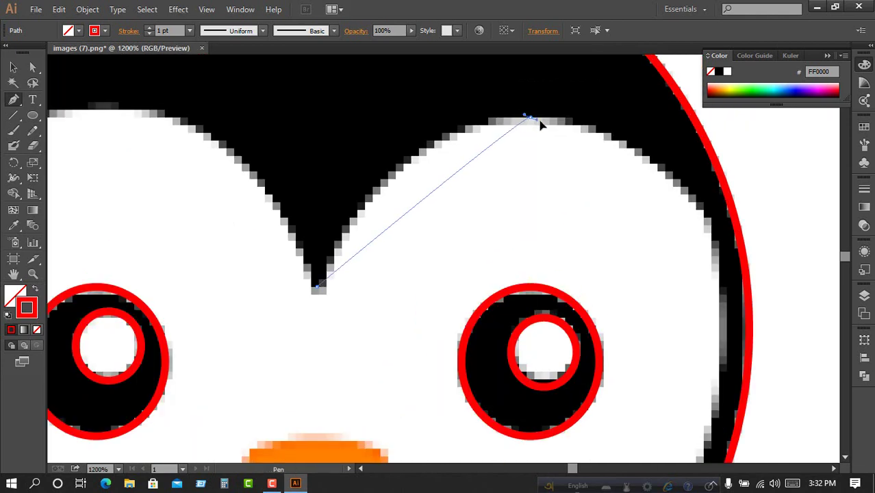
pyautogui.moveTo(530, 119); pyautogui.dragTo(675, 130)
pyautogui.hotkey('ctrl', '-')
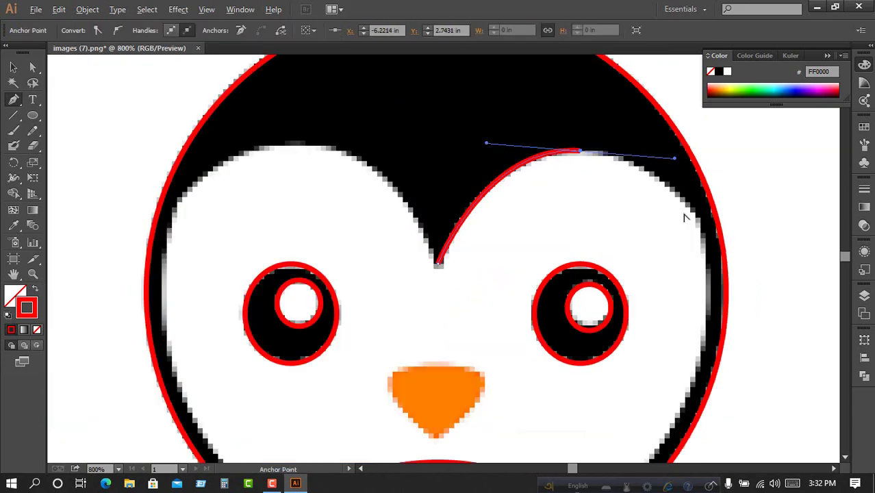
pyautogui.click(711, 212)
# Continue the face outline around the bottom and left side, closing at the centre notch.
pyautogui.scroll(-2, 684, 240)
pyautogui.moveTo(438, 395); pyautogui.dragTo(229, 406)
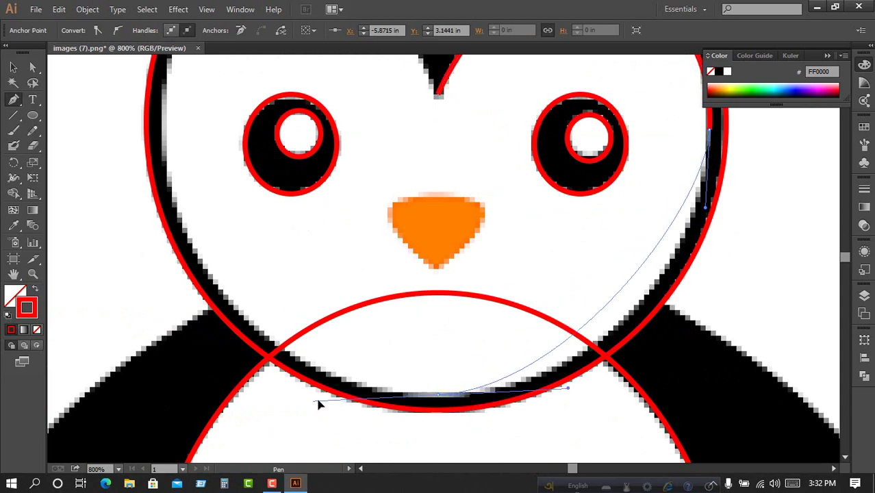
pyautogui.hotkey('ctrl', '-')
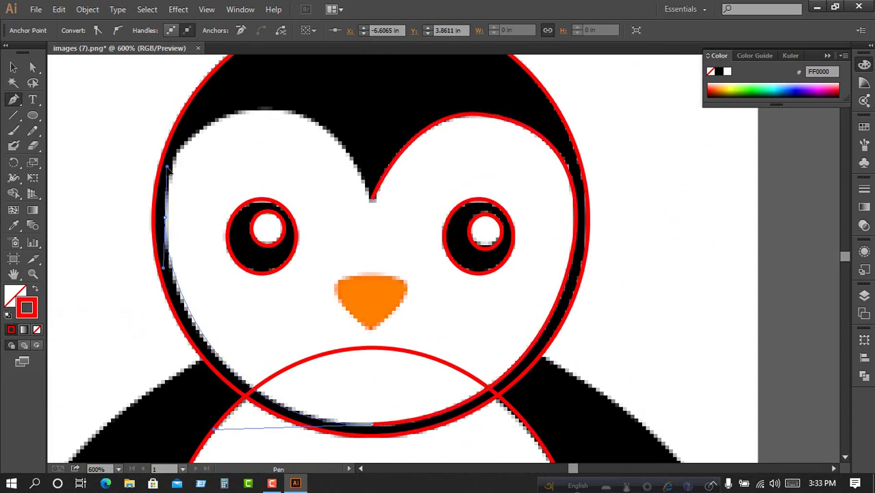
pyautogui.moveTo(165, 218); pyautogui.dragTo(269, 115)
pyautogui.click(372, 198)
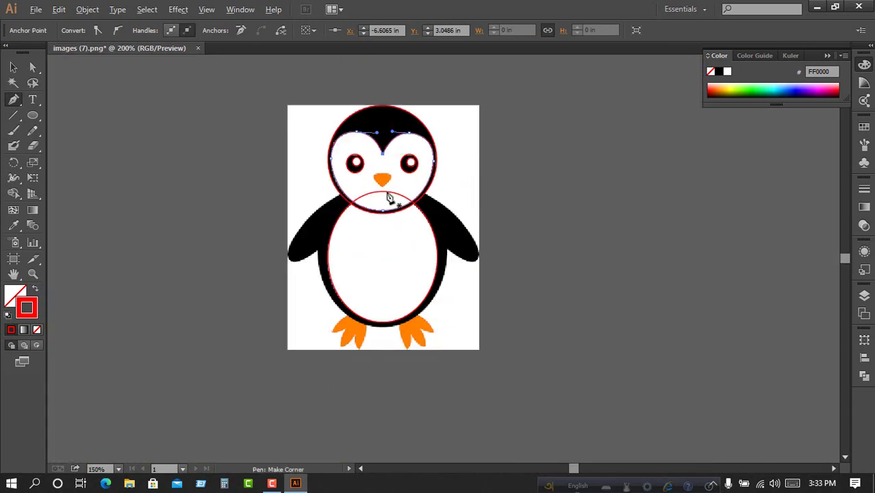
pyautogui.hotkey('ctrl', '+')
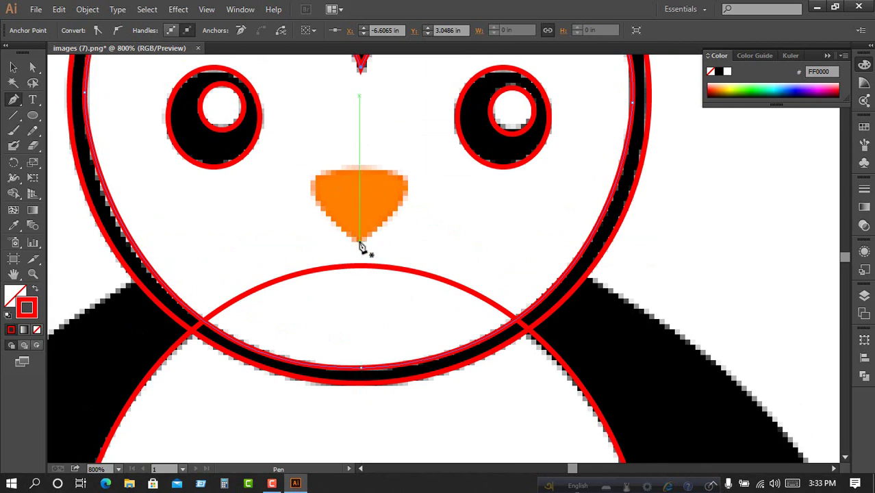
# Trace the orange beak with a closed Pen path from and back to its bottom tip.
pyautogui.moveTo(359, 240); pyautogui.dragTo(309, 187)
pyautogui.hotkey('ctrl', '+')
pyautogui.hotkey('ctrl', '+')
pyautogui.hotkey('ctrl', '+')
pyautogui.moveTo(313, 301); pyautogui.dragTo(426, 230)
pyautogui.moveTo(572, 247); pyautogui.dragTo(572, 272)
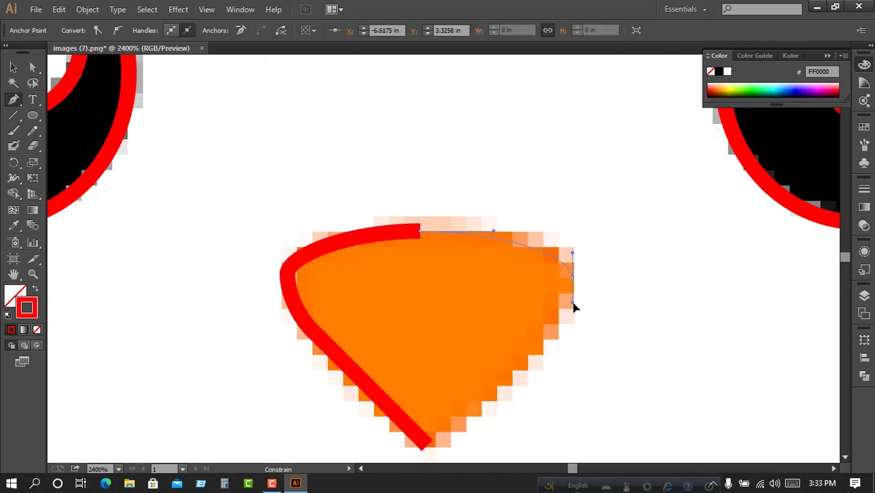
pyautogui.click(427, 410)
pyautogui.hotkey('ctrl', '-')
pyautogui.hotkey('ctrl', '-')
pyautogui.hotkey('ctrl', '-')
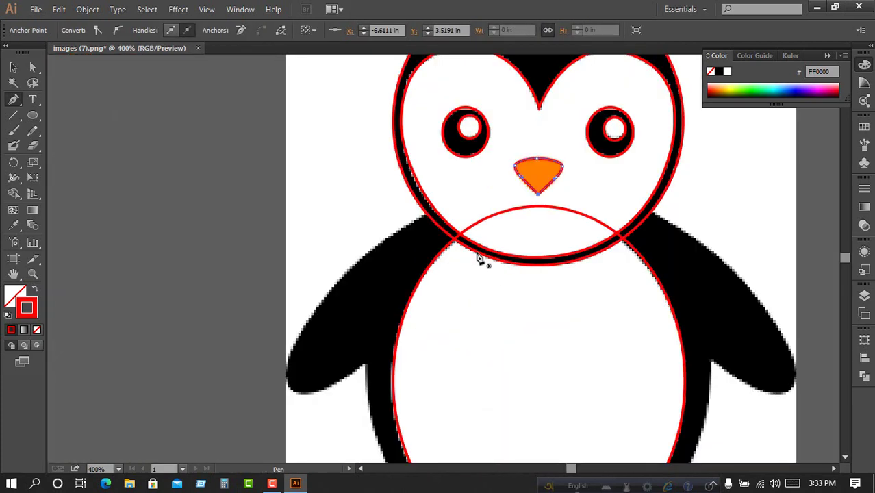
pyautogui.hotkey('ctrl', '-')
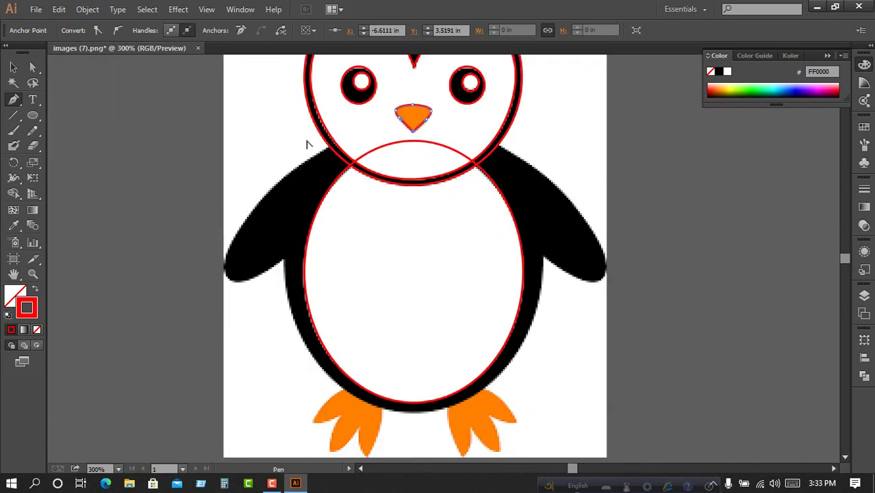
pyautogui.scroll(2, 306, 144)
pyautogui.scroll(2, 373, 164)
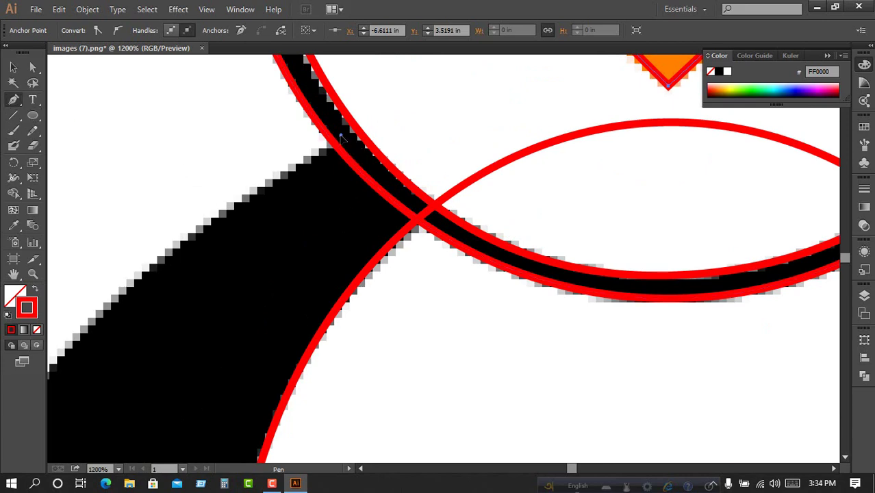
# Trace the body outline from the left wing edge, beneath the belly, to the right wing junction.
pyautogui.scroll(-2, 293, 263)
pyautogui.scroll(1, 293, 263)
pyautogui.moveTo(264, 264); pyautogui.dragTo(245, 352)
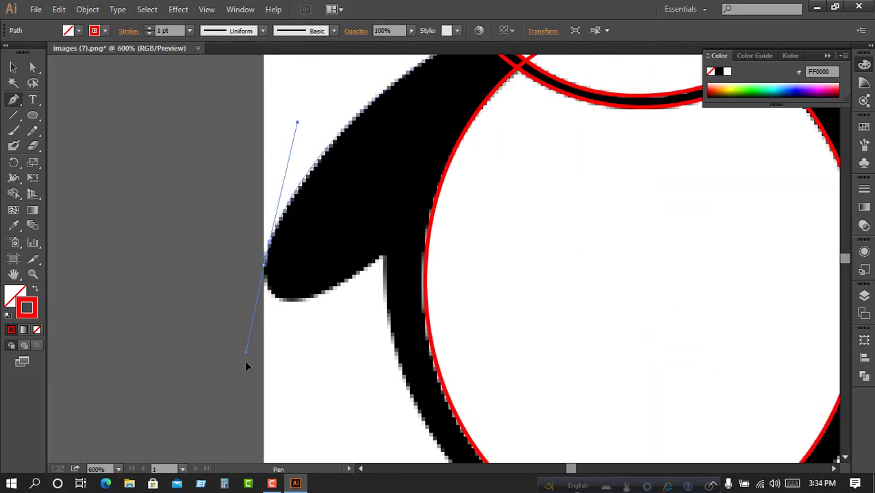
pyautogui.scroll(1, 322, 293)
pyautogui.click(358, 275)
pyautogui.scroll(-2, 507, 264)
pyautogui.scroll(1, 508, 263)
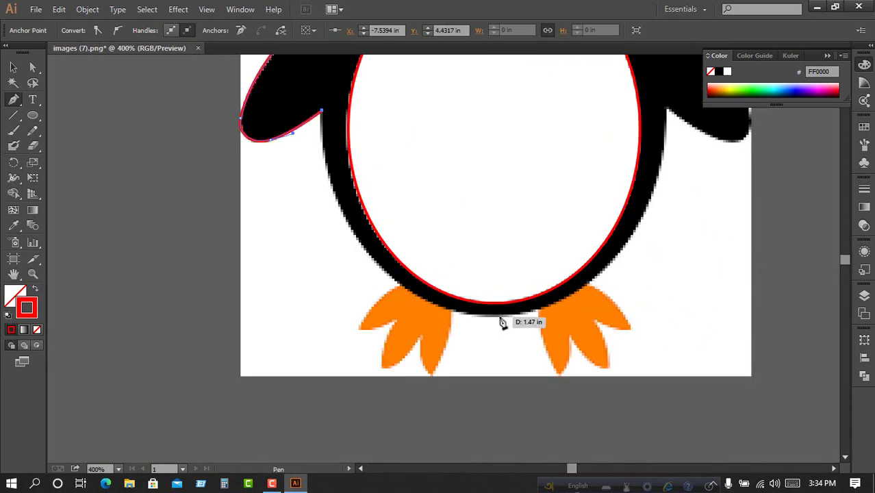
pyautogui.moveTo(499, 317); pyautogui.dragTo(679, 340)
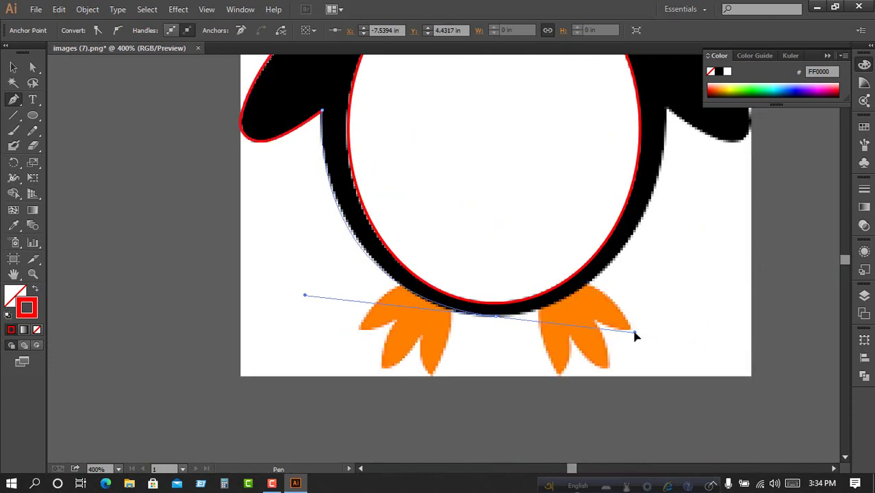
pyautogui.scroll(3, 636, 274)
pyautogui.moveTo(666, 198); pyautogui.dragTo(671, 240)
# Continue the outline around the right wing tip and up to the head, then finish it.
pyautogui.hscroll(3, 677, 226)
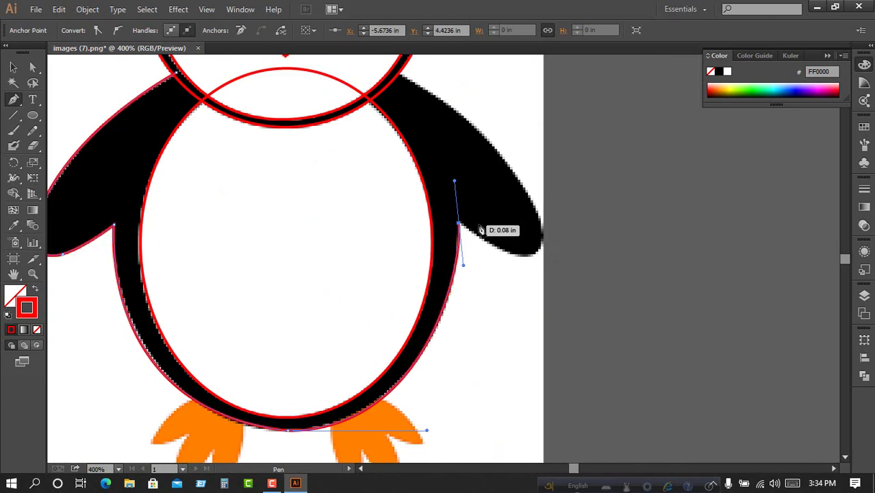
pyautogui.scroll(1, 520, 267)
pyautogui.scroll(1, 597, 334)
pyautogui.scroll(2, 582, 329)
pyautogui.moveTo(545, 402); pyautogui.dragTo(609, 406)
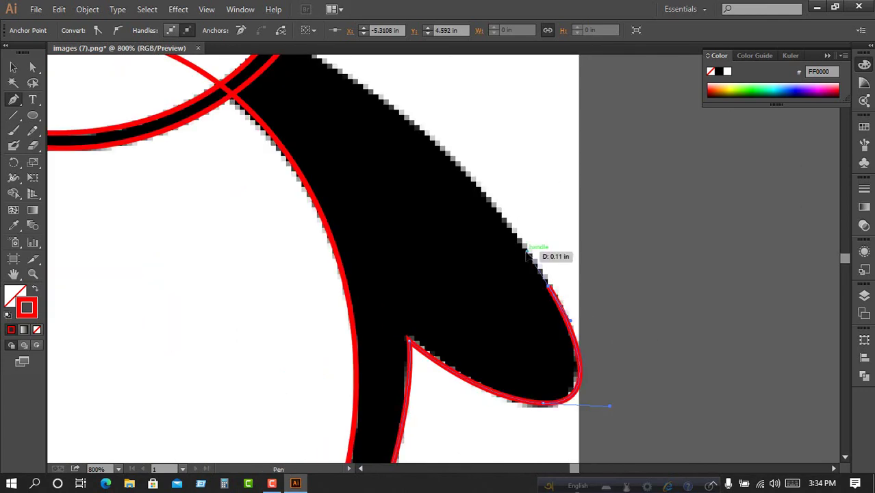
pyautogui.scroll(2, 528, 257)
pyautogui.moveTo(283, 126); pyautogui.dragTo(170, 74)
pyautogui.scroll(-1, 353, 259)
pyautogui.scroll(-2, 328, 250)
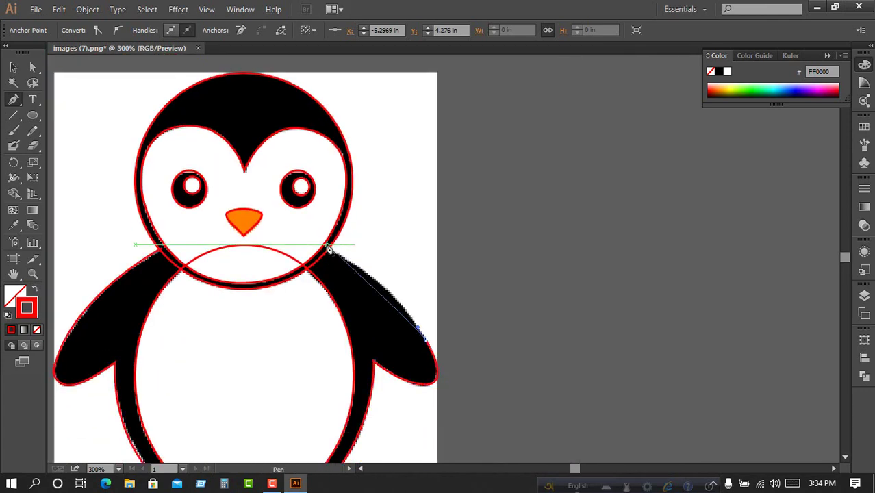
pyautogui.moveTo(328, 248); pyautogui.dragTo(299, 237)
pyautogui.scroll(4, 323, 248)
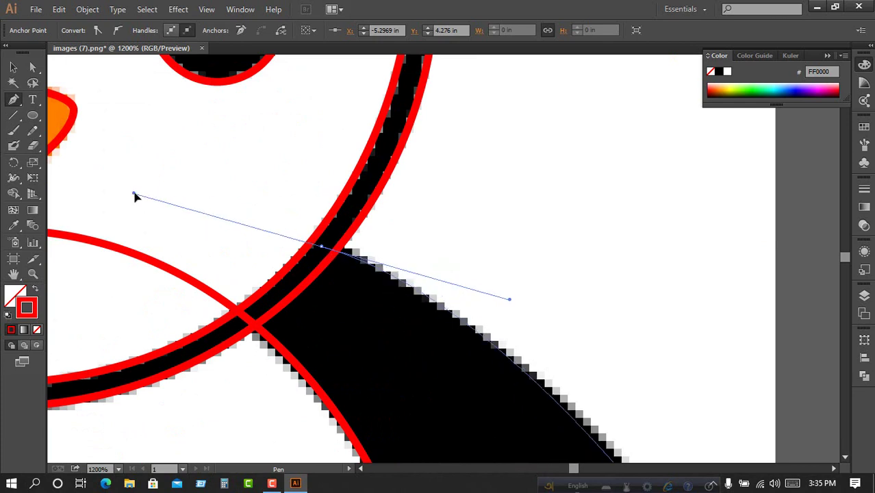
pyautogui.scroll(-4, 450, 247)
pyautogui.press('v')
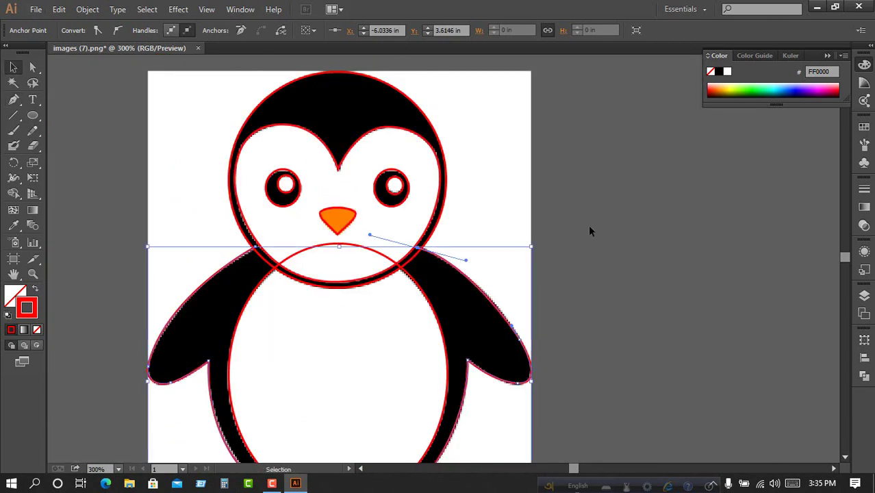
pyautogui.click(662, 244)
# Start a new feet path, tracing the left foot's toe tips and notches to the middle toe.
pyautogui.scroll(-1, 403, 235)
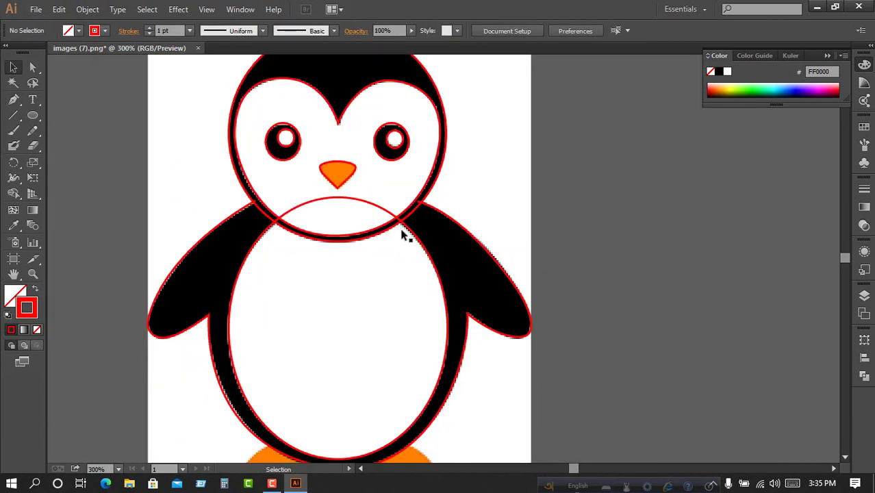
pyautogui.scroll(-2, 390, 246)
pyautogui.scroll(-1, 379, 252)
pyautogui.scroll(-1, 289, 293)
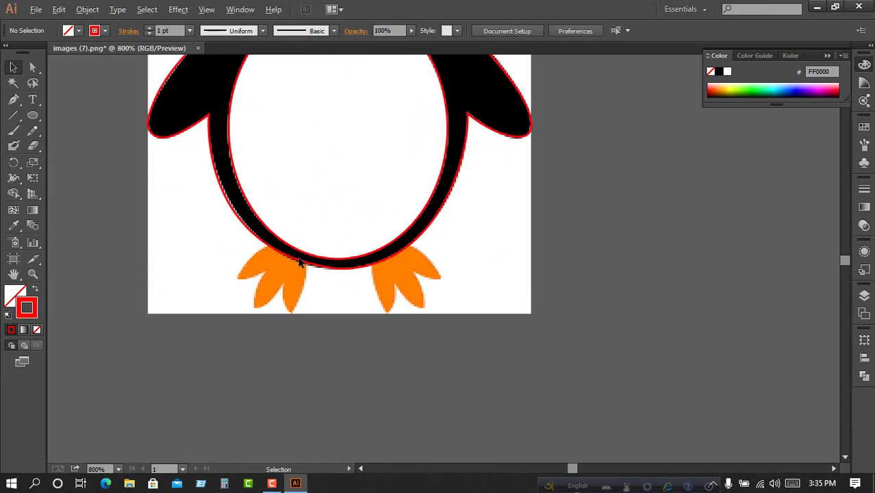
pyautogui.scroll(3, 259, 217)
pyautogui.click(15, 101)
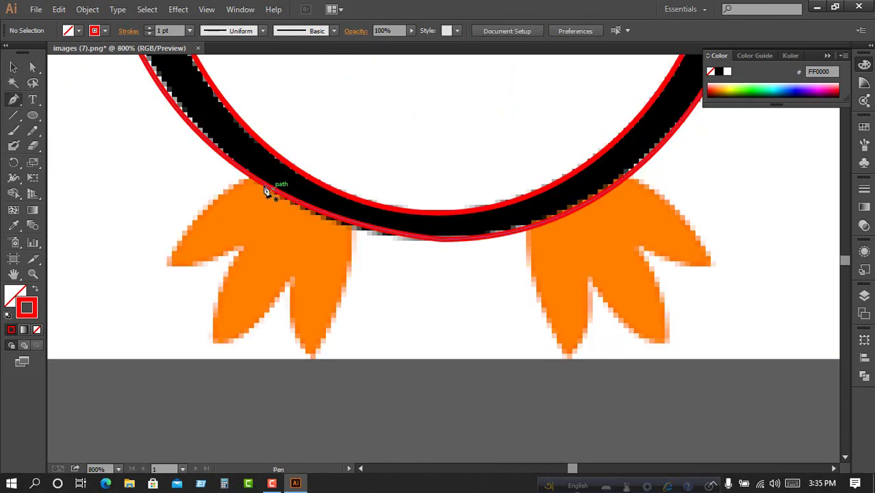
pyautogui.scroll(1, 270, 184)
pyautogui.click(275, 165)
pyautogui.moveTo(94, 348); pyautogui.dragTo(92, 368)
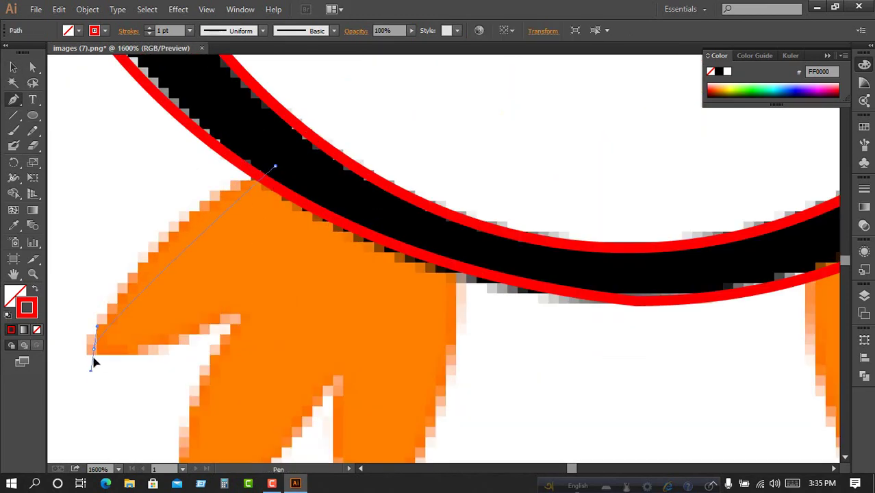
pyautogui.click(241, 312)
pyautogui.scroll(-3, 215, 368)
pyautogui.moveTo(180, 353); pyautogui.dragTo(236, 346)
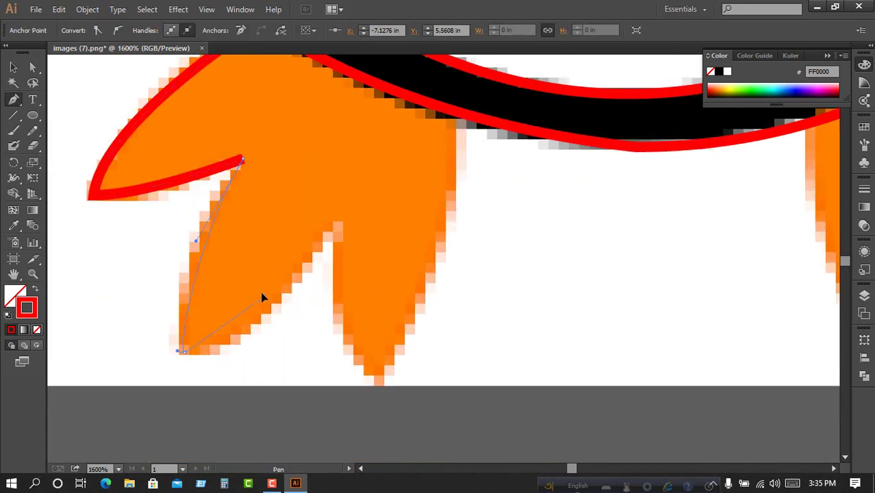
pyautogui.click(338, 222)
pyautogui.moveTo(376, 381); pyautogui.dragTo(425, 429)
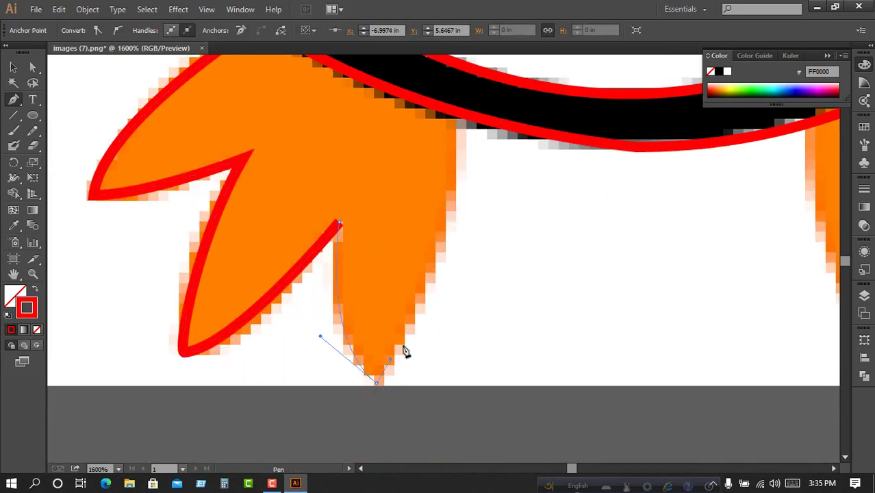
pyautogui.scroll(-2, 257, 231)
pyautogui.scroll(-1, 257, 231)
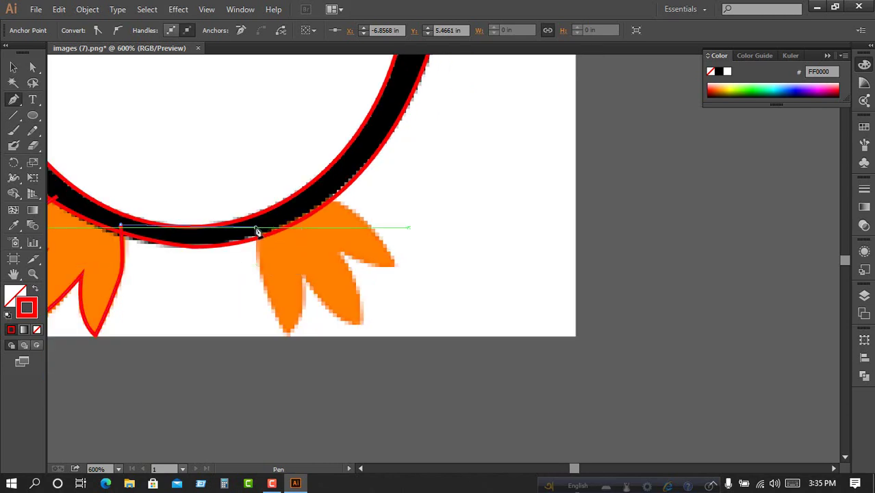
# Trace the right foot's toes and notches, then close the feet path on its first anchor.
pyautogui.click(256, 231)
pyautogui.moveTo(284, 332); pyautogui.dragTo(301, 343)
pyautogui.click(302, 275)
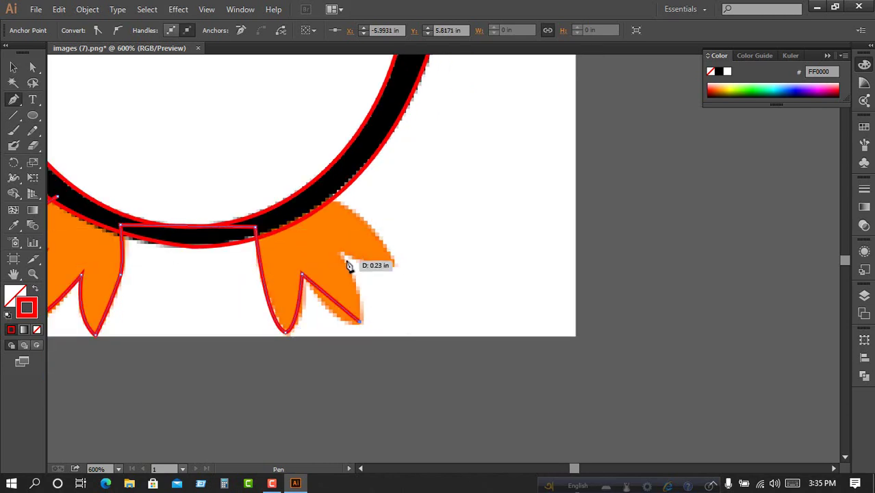
pyautogui.moveTo(360, 322); pyautogui.dragTo(368, 323)
pyautogui.click(341, 254)
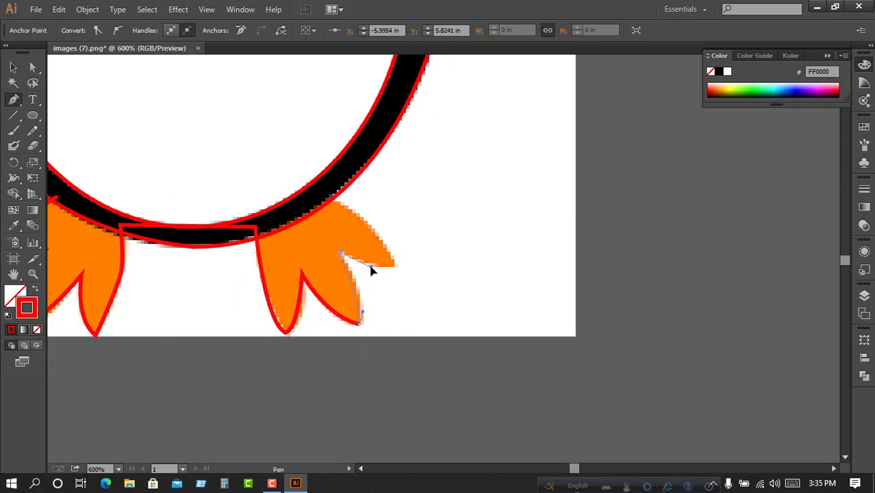
pyautogui.click(394, 265)
pyautogui.moveTo(327, 197); pyautogui.dragTo(284, 185)
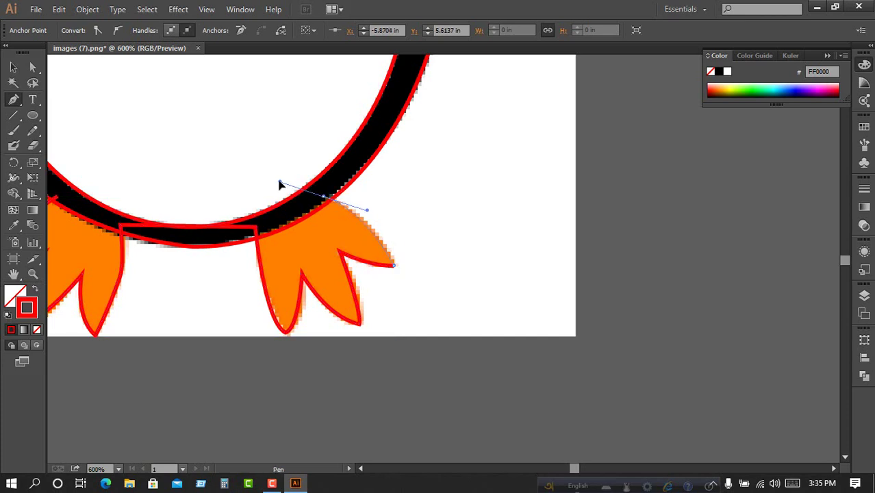
pyautogui.keyDown('alt'); pyautogui.scroll(-2, 407, 280); pyautogui.keyUp('alt')
pyautogui.keyDown('alt'); pyautogui.scroll(-1, 409, 279); pyautogui.keyUp('alt')
pyautogui.scroll(-1, 411, 279)
pyautogui.click(363, 218)
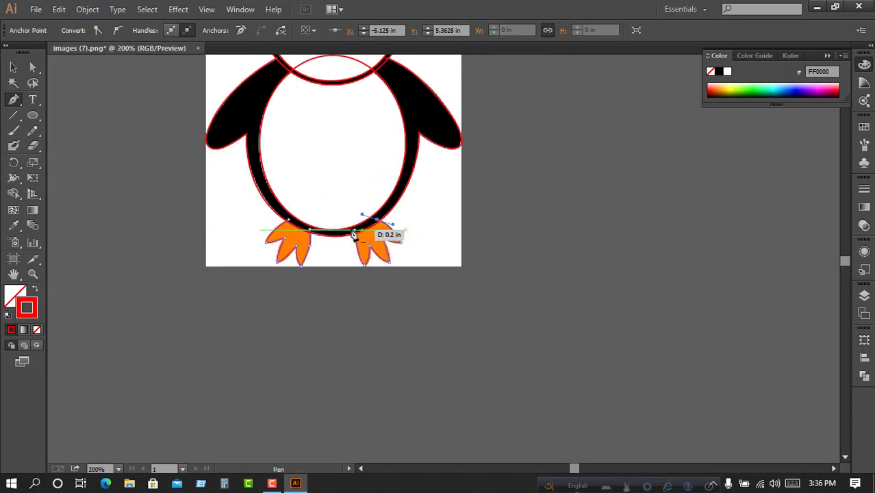
# Select all traced paths with Ctrl+A and drag them left, beside the reference penguin.
pyautogui.press('v')
pyautogui.click(469, 267)
pyautogui.keyDown('alt'); pyautogui.scroll(-2, 442, 279); pyautogui.keyUp('alt')
pyautogui.scroll(2, 441, 280)
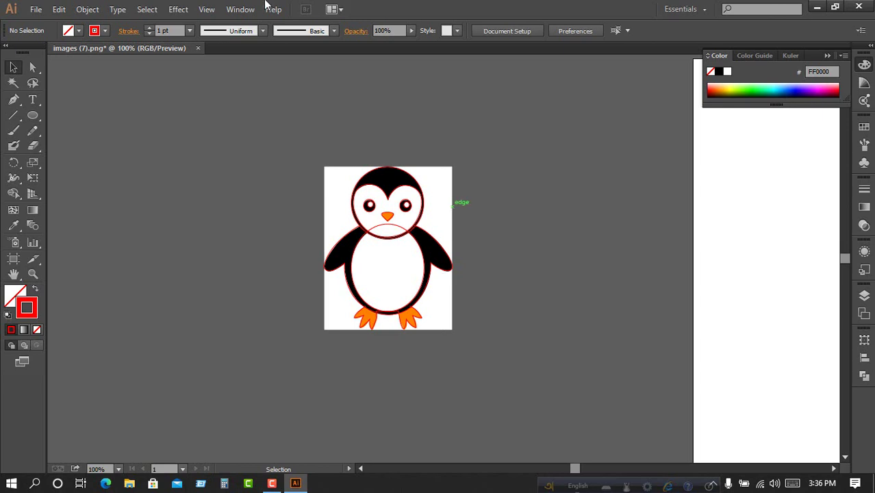
pyautogui.hotkey('ctrl', 'a')
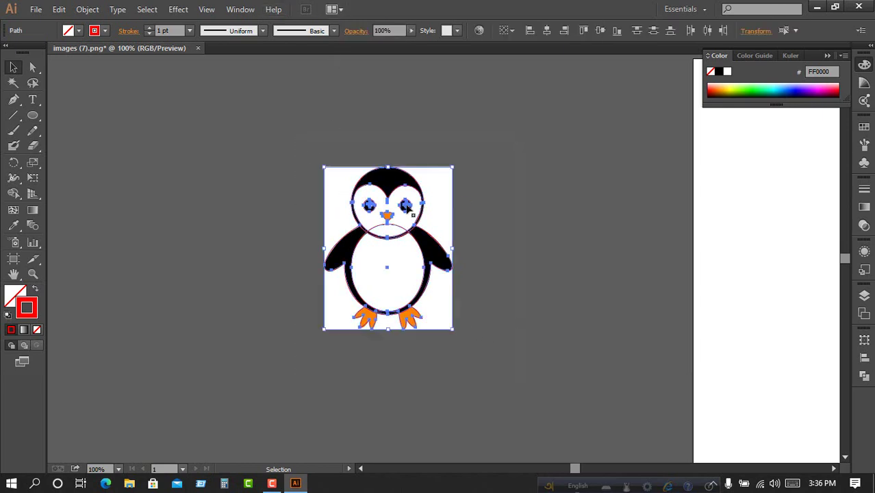
pyautogui.click(434, 187)
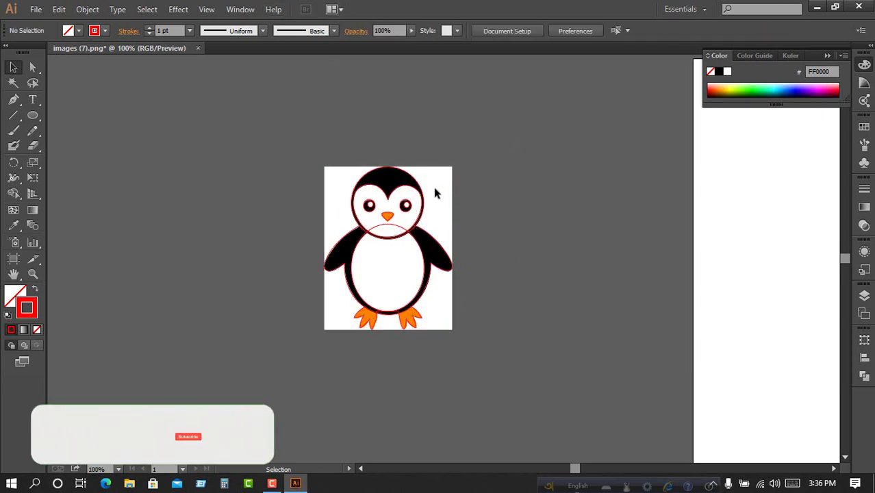
pyautogui.hotkey('ctrl', 'a')
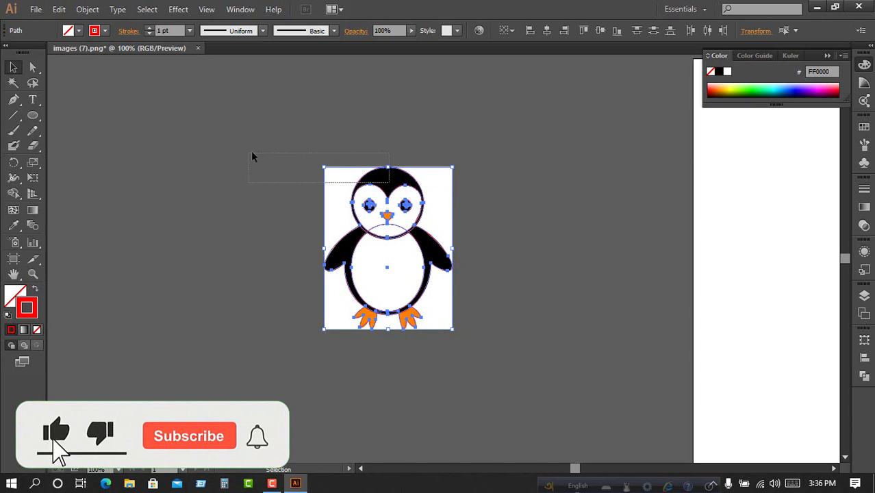
pyautogui.moveTo(252, 152); pyautogui.dragTo(455, 385)
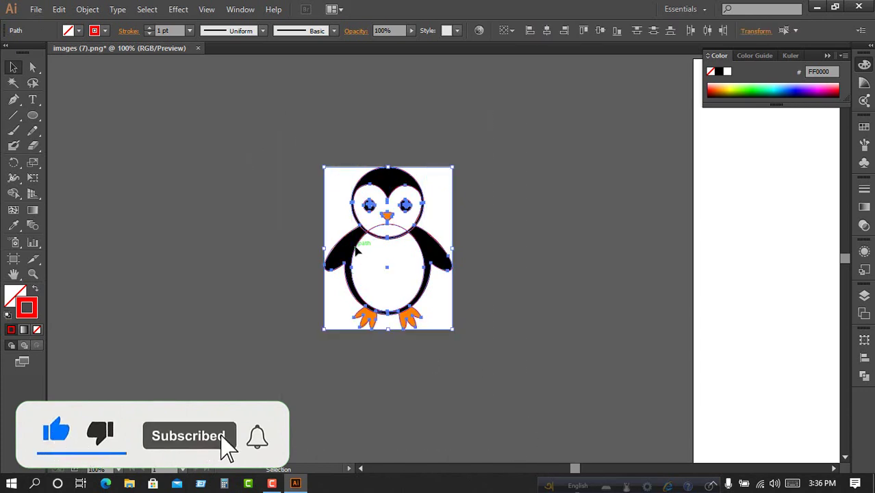
pyautogui.moveTo(361, 258); pyautogui.dragTo(159, 252)
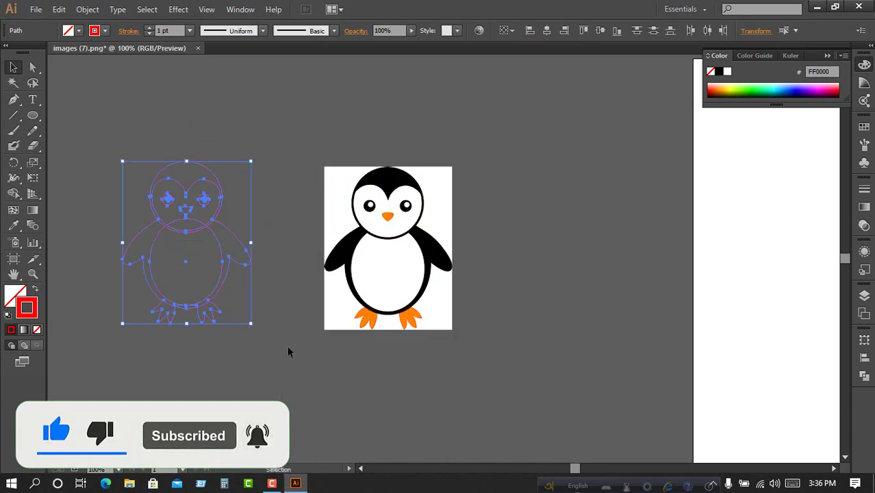
pyautogui.moveTo(265, 345); pyautogui.dragTo(486, 373)
pyautogui.click(498, 408)
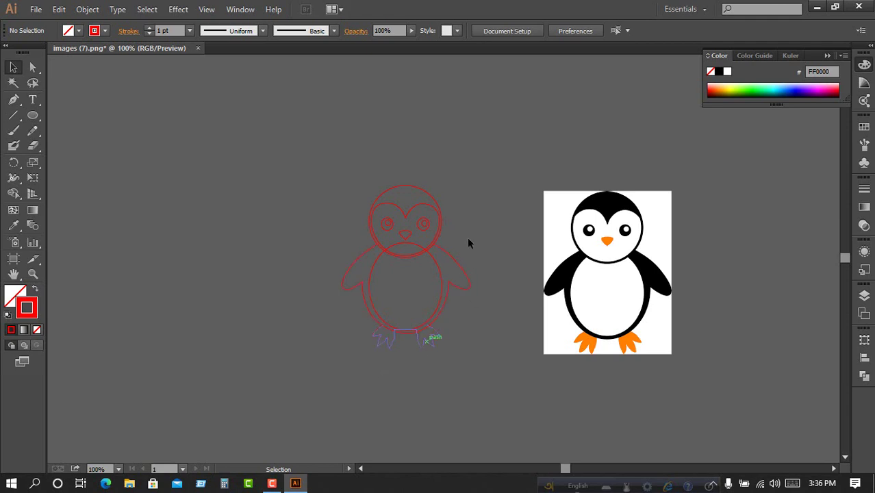
# Marquee-select the traced head outlines and show the Pathfinder panel from the Window menu.
pyautogui.scroll(2, 431, 187)
pyautogui.scroll(-1, 430, 214)
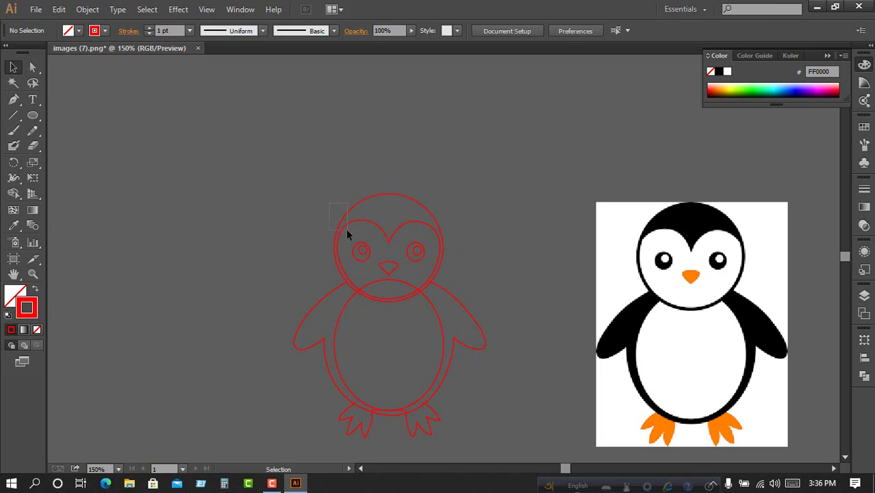
pyautogui.moveTo(329, 203); pyautogui.dragTo(347, 234)
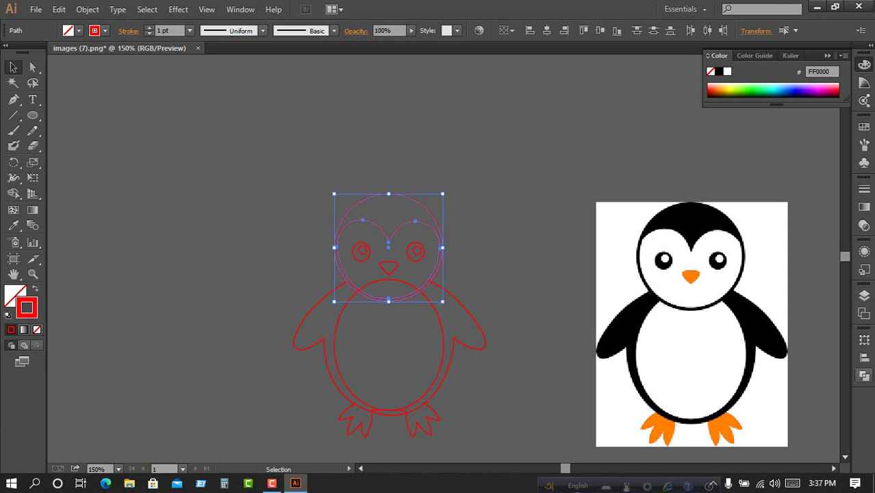
pyautogui.click(863, 379)
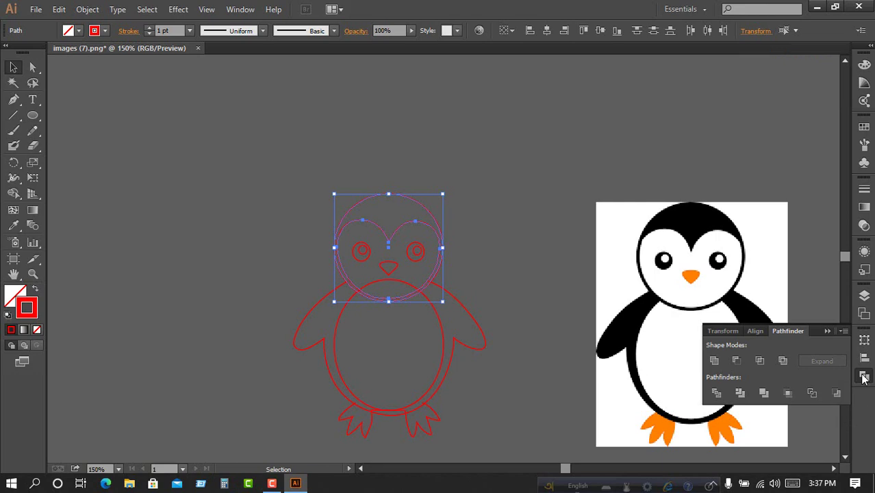
pyautogui.click(863, 379)
pyautogui.click(240, 10)
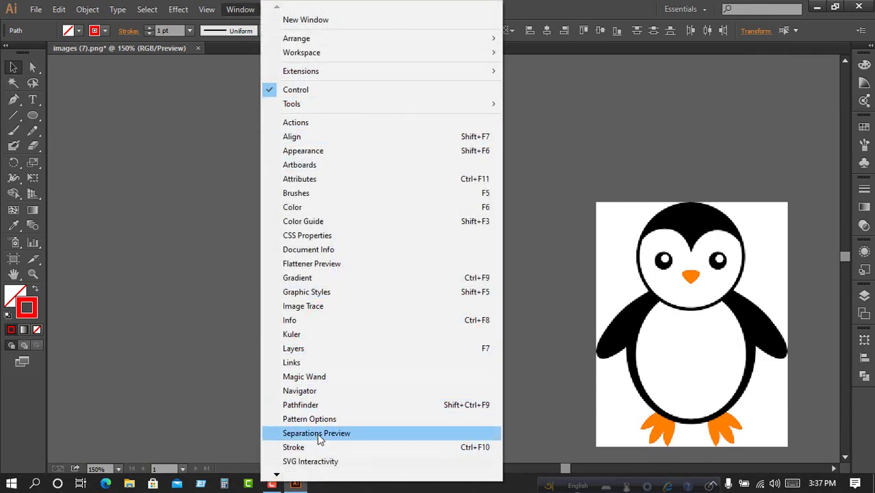
pyautogui.click(311, 405)
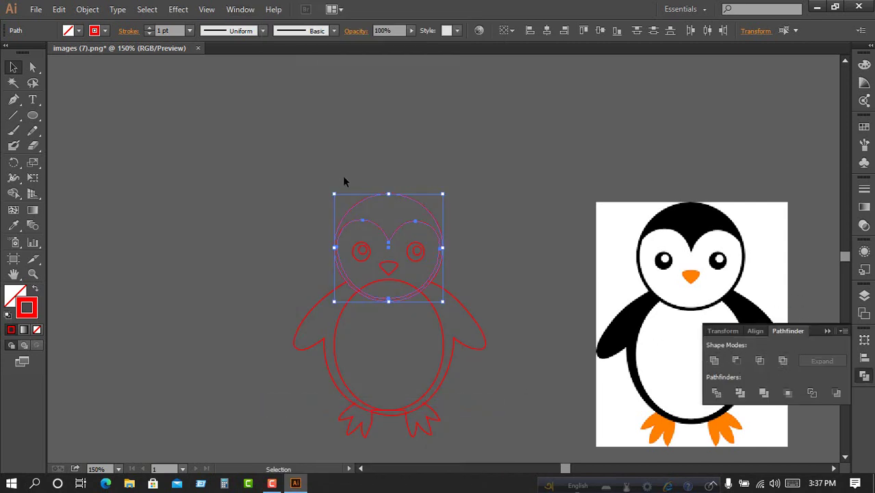
# Apply Pathfinder Divide to the head outlines and ungroup the divided pieces.
pyautogui.click(716, 393)
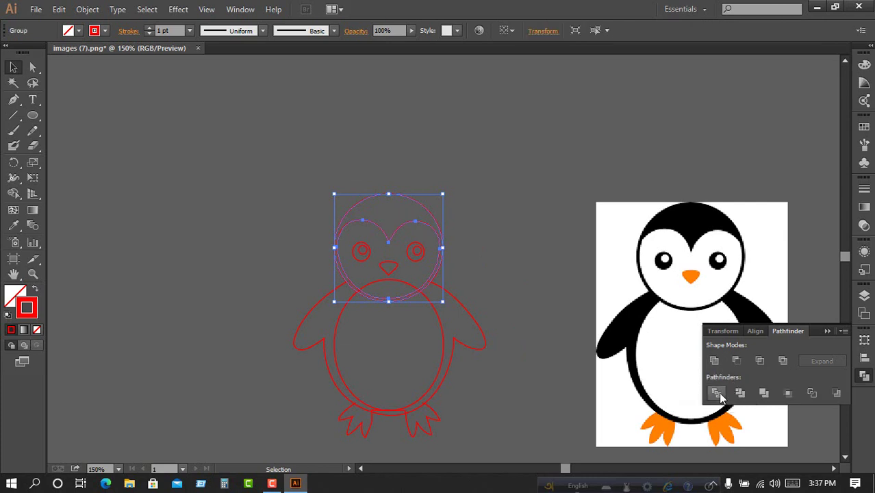
pyautogui.click(502, 214)
pyautogui.click(424, 208)
pyautogui.rightClick(424, 208)
pyautogui.click(461, 280)
pyautogui.click(421, 216)
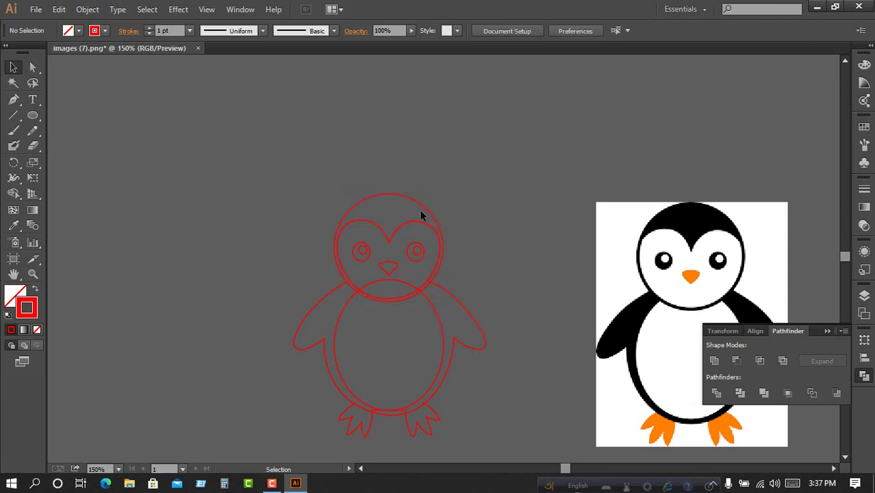
pyautogui.click(421, 213)
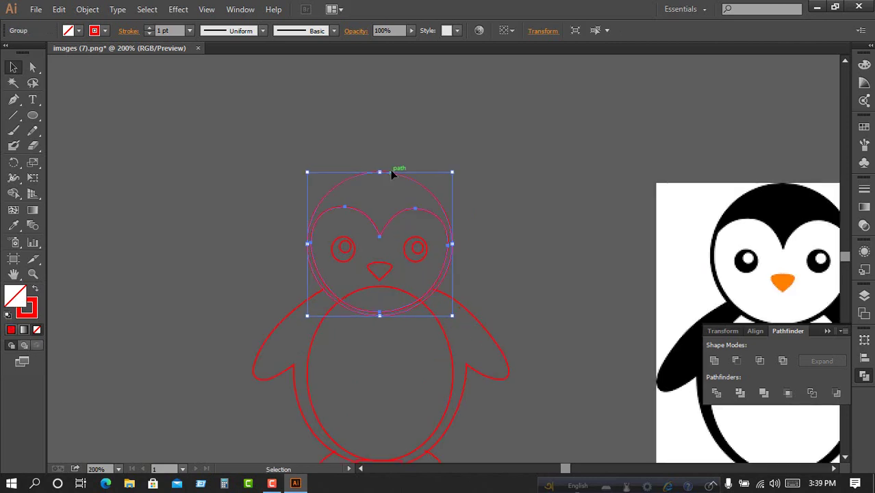
# Fill the head group black, sampled with the Eyedropper from the reference penguin.
pyautogui.click(602, 216)
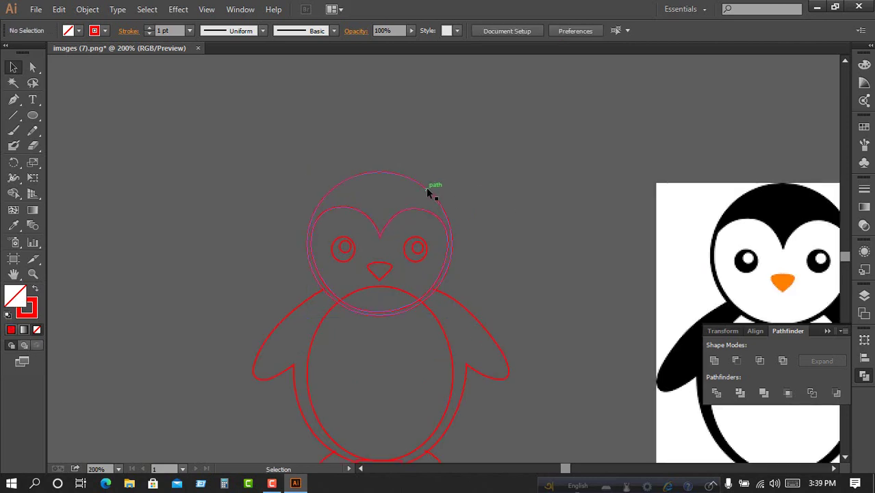
pyautogui.click(427, 193)
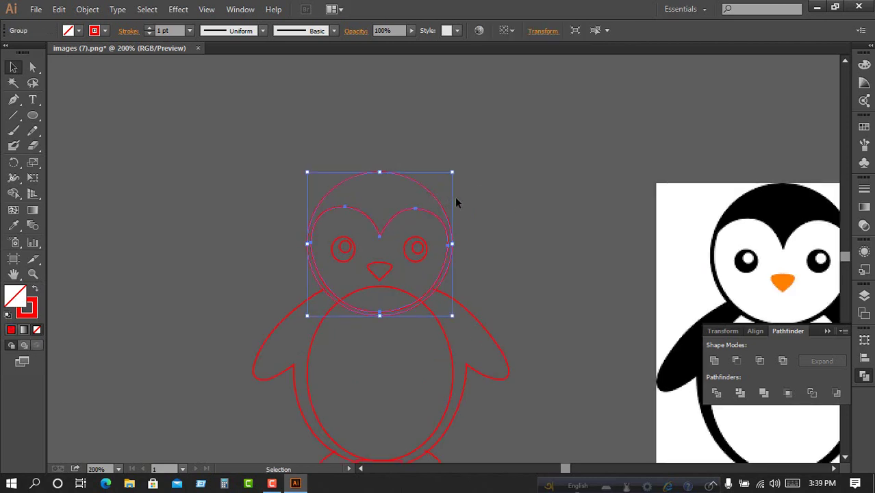
pyautogui.click(10, 228)
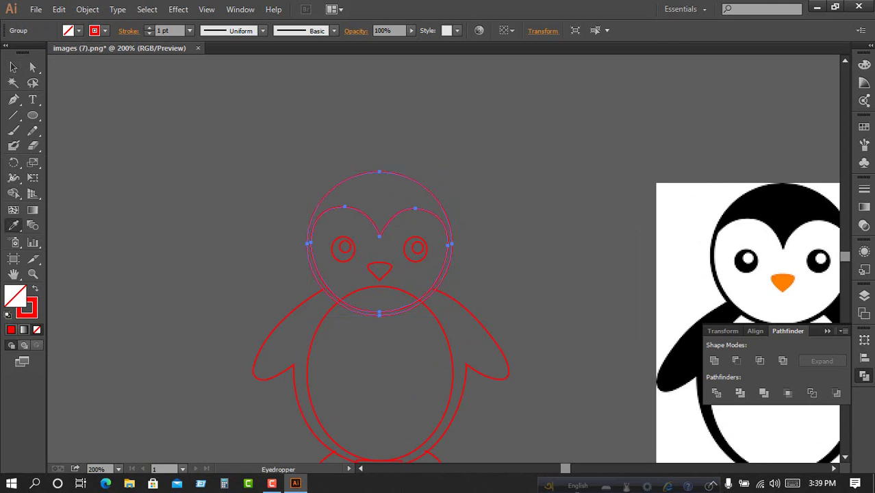
pyautogui.click(793, 196)
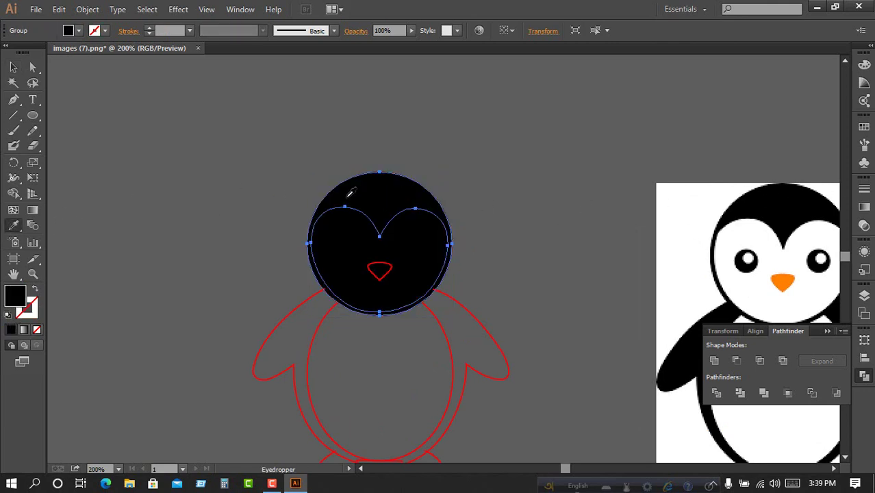
pyautogui.click(13, 68)
# Ungroup the head pieces and select the heart-shaped face path.
pyautogui.click(529, 235)
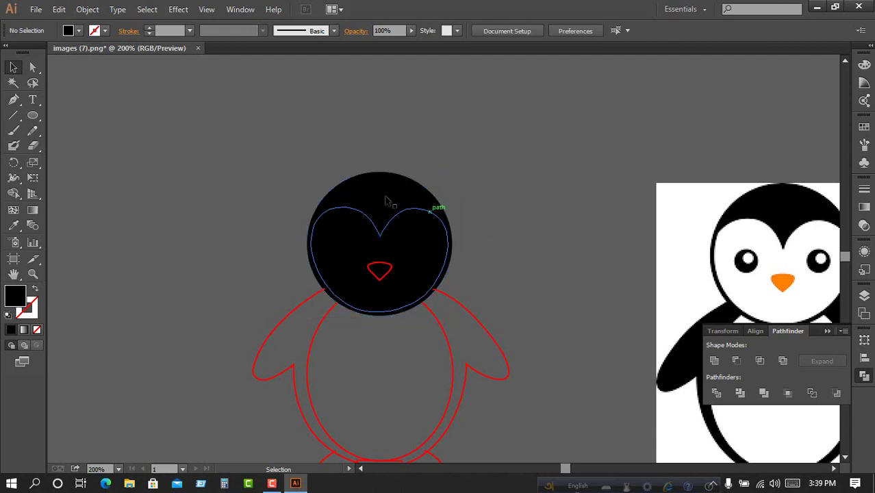
pyautogui.click(403, 216)
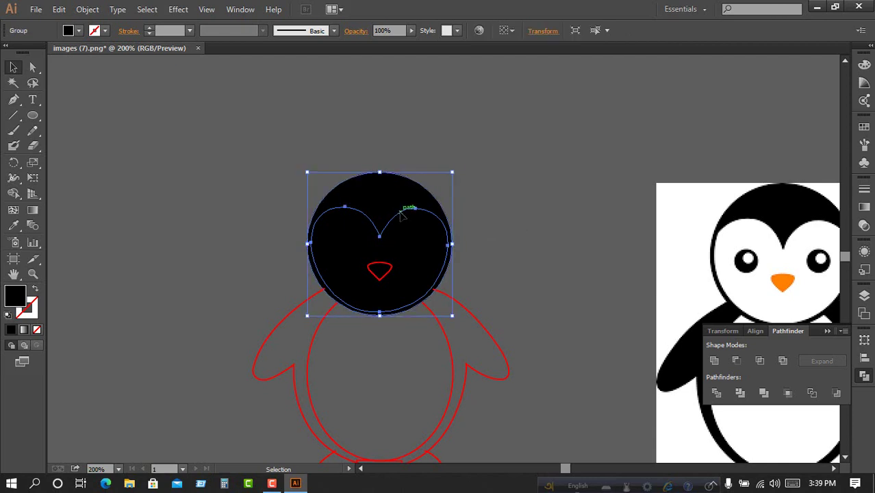
pyautogui.rightClick(401, 214)
pyautogui.click(449, 286)
pyautogui.click(519, 240)
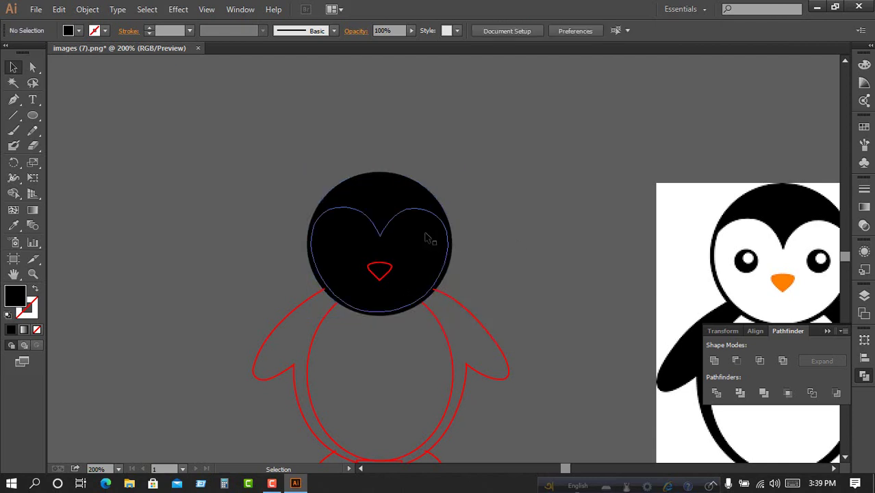
pyautogui.click(433, 229)
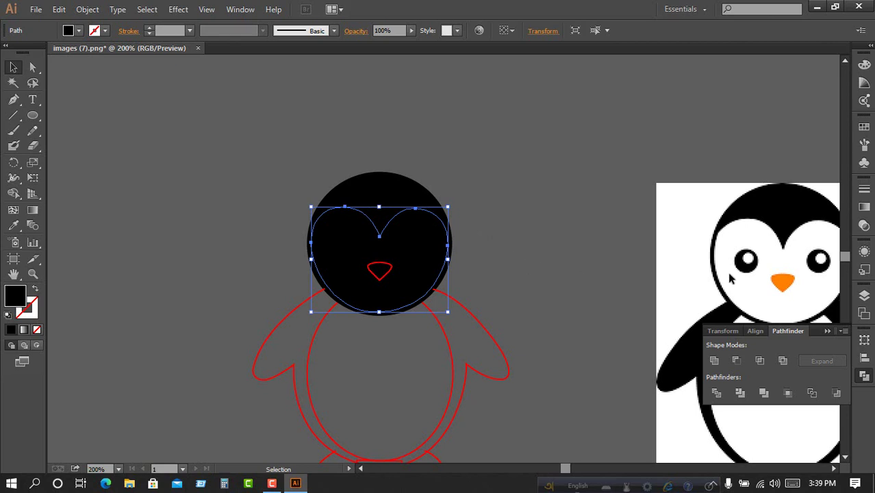
# Fill the face white and the nose orange using the Eyedropper on the reference.
pyautogui.press('i')
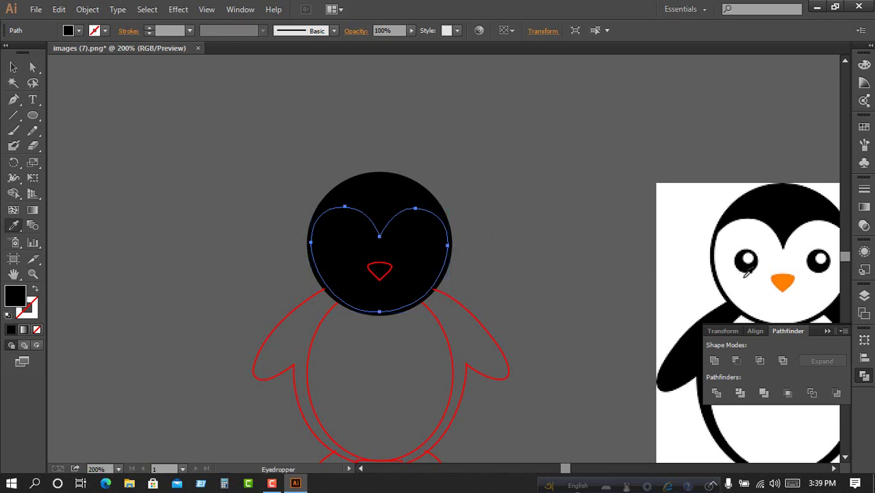
pyautogui.click(748, 272)
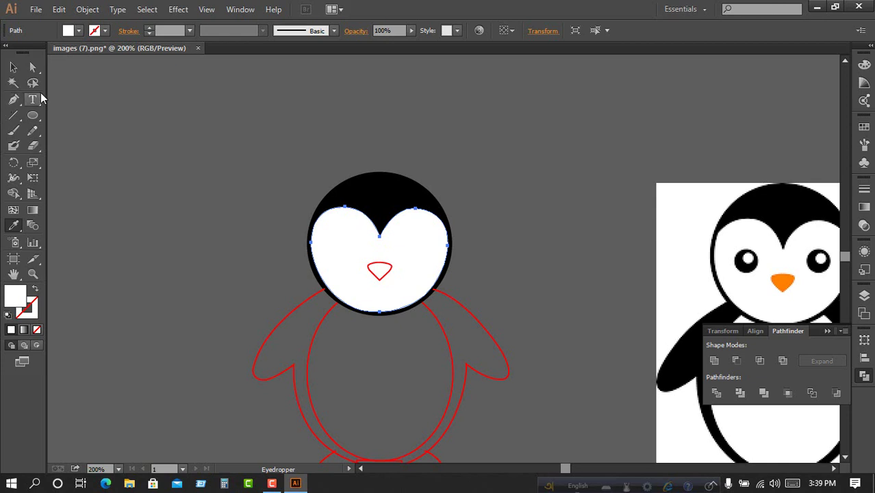
pyautogui.press('ctrl')
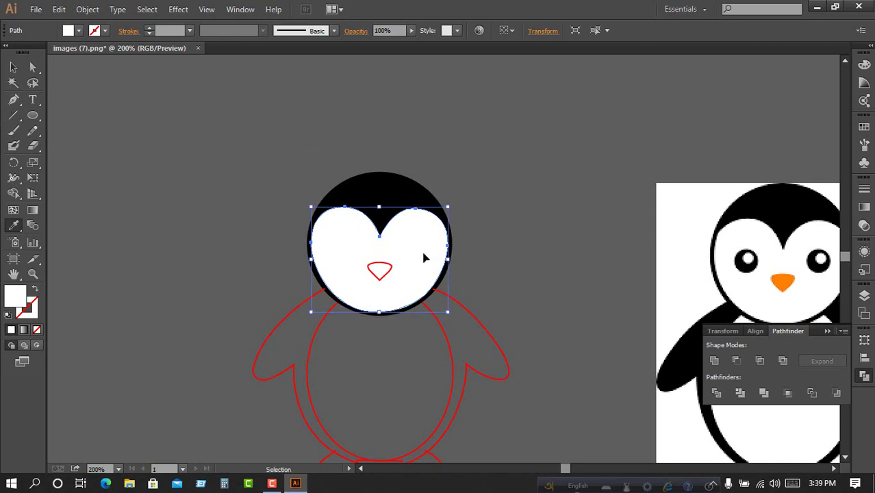
pyautogui.click(388, 274)
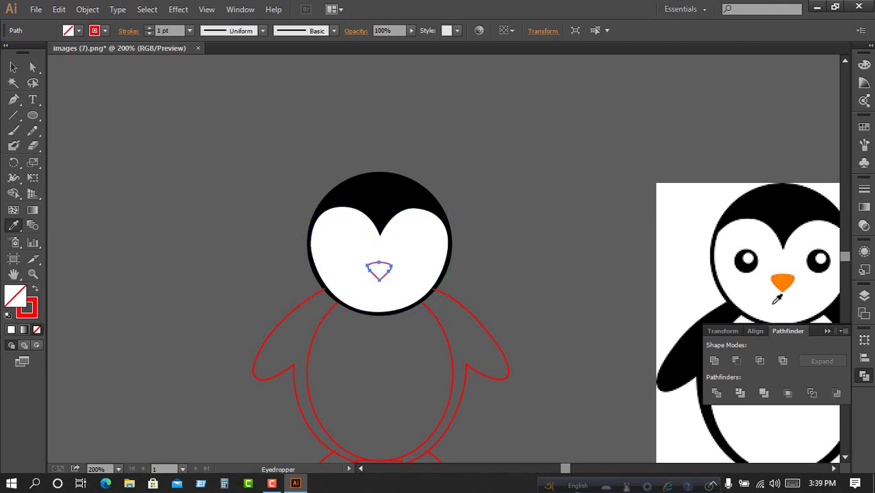
pyautogui.click(781, 280)
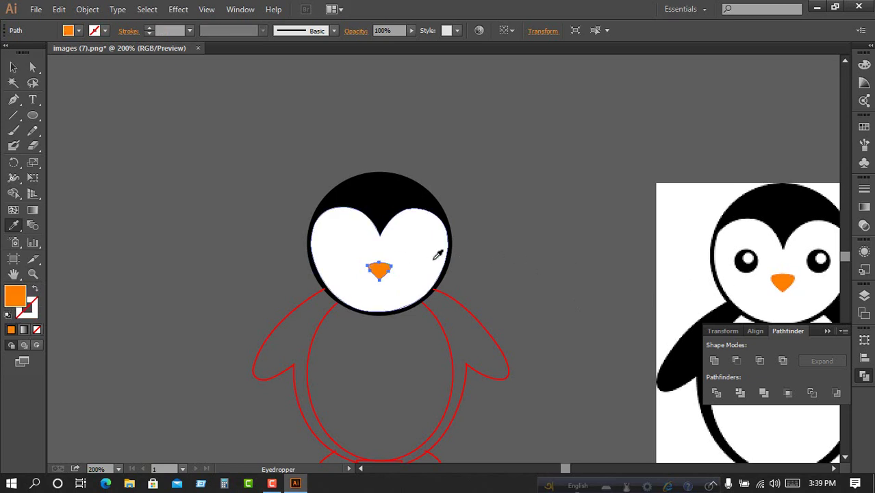
# Select the white face and black head and send them to the back.
pyautogui.press('v')
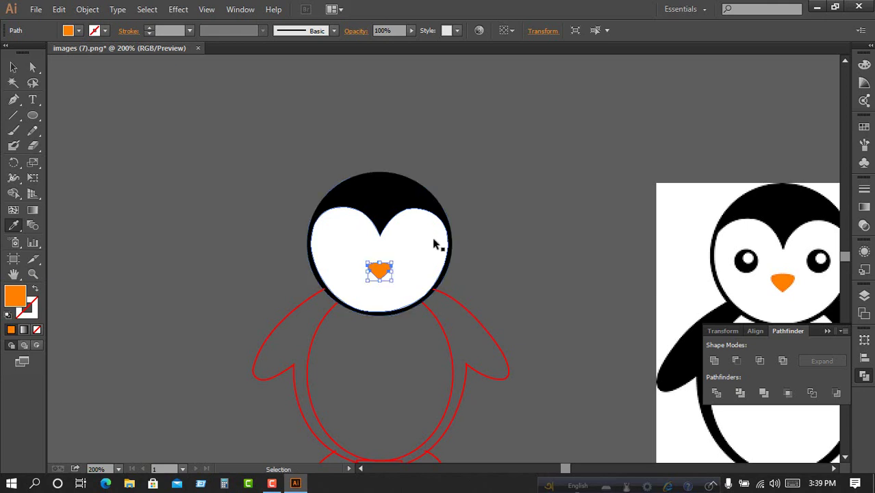
pyautogui.click(433, 248)
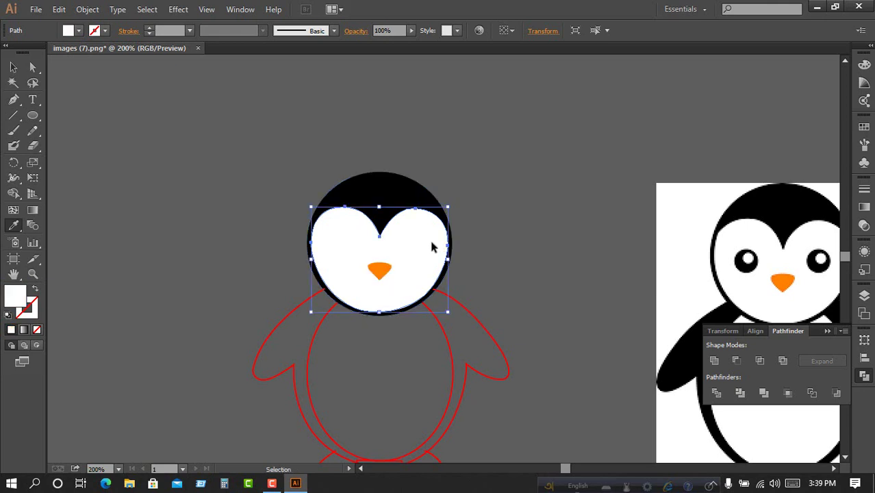
pyautogui.keyDown('shift'); pyautogui.click(422, 201); pyautogui.keyUp('shift')
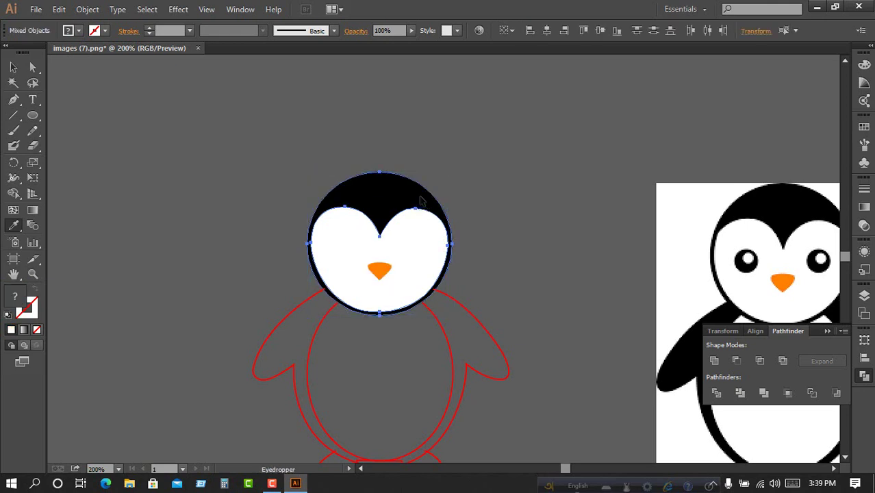
pyautogui.rightClick(421, 199)
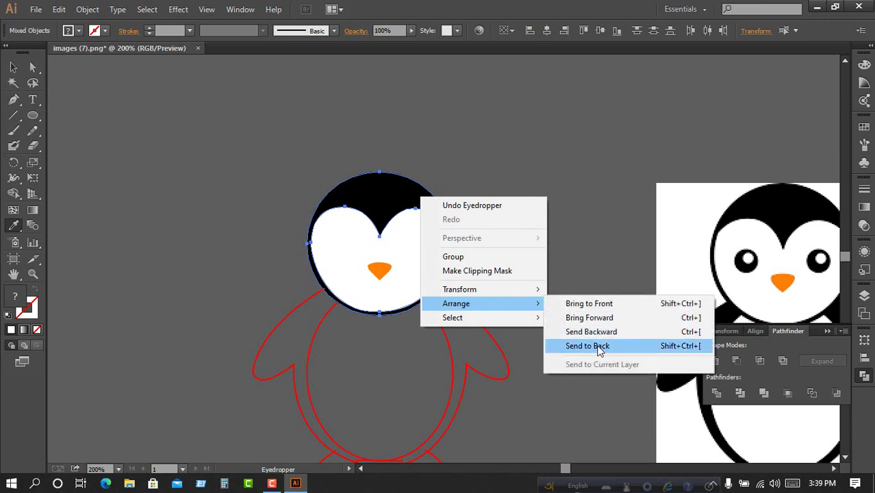
pyautogui.click(599, 346)
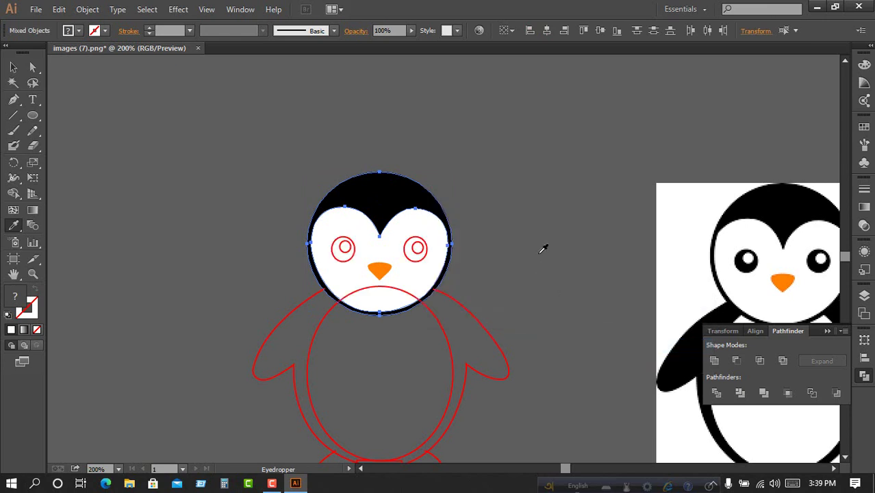
# Fill the left eye black from the head and give its inner circle a white highlight.
pyautogui.click(345, 259)
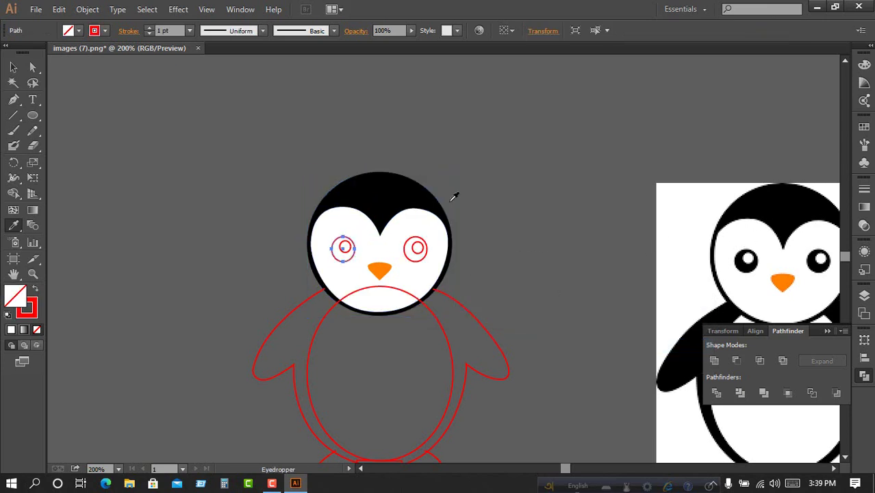
pyautogui.click(353, 192)
pyautogui.click(357, 225)
pyautogui.press('v')
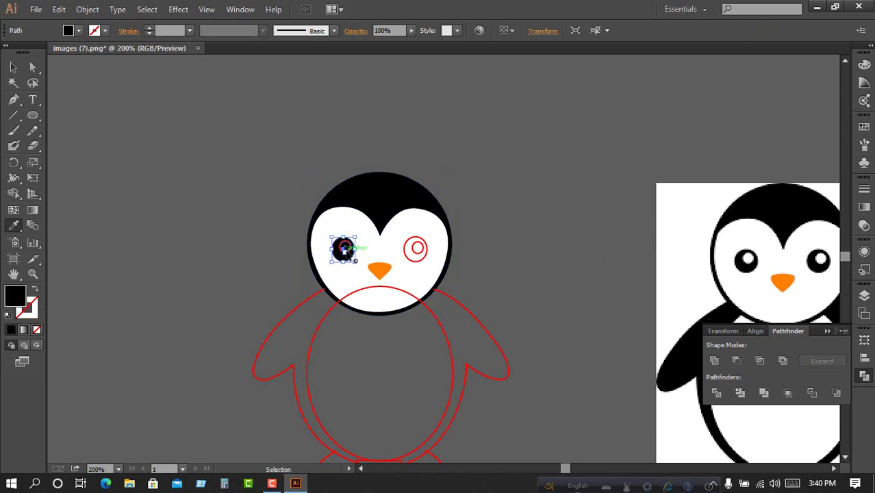
pyautogui.click(344, 247)
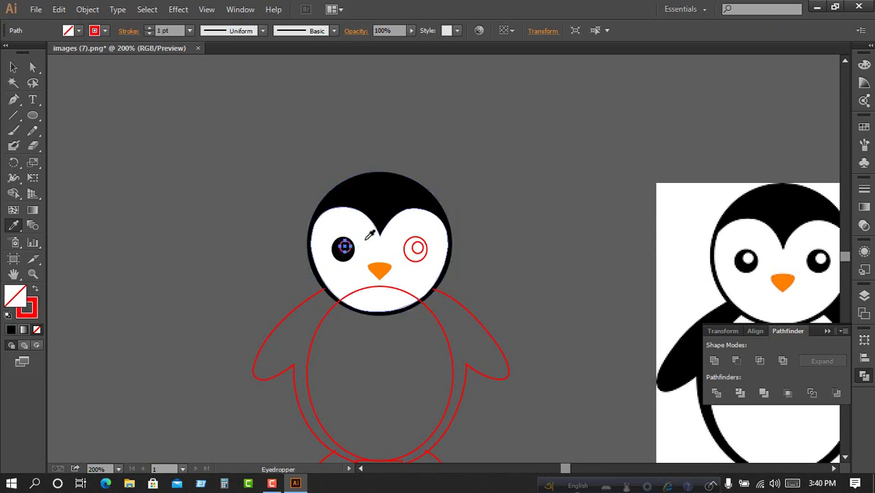
# Fill the right eye black and its inner highlight circle white from the face.
pyautogui.click(417, 263)
pyautogui.press('i')
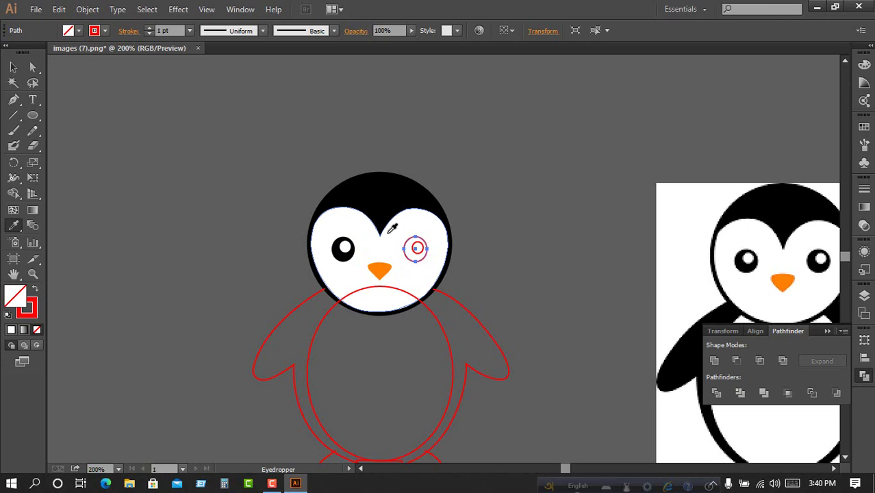
pyautogui.click(382, 199)
pyautogui.press('v')
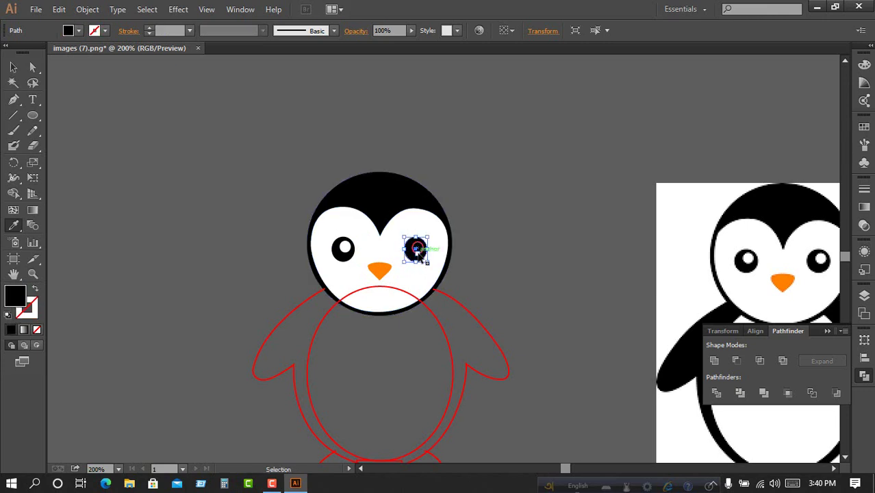
pyautogui.press('i')
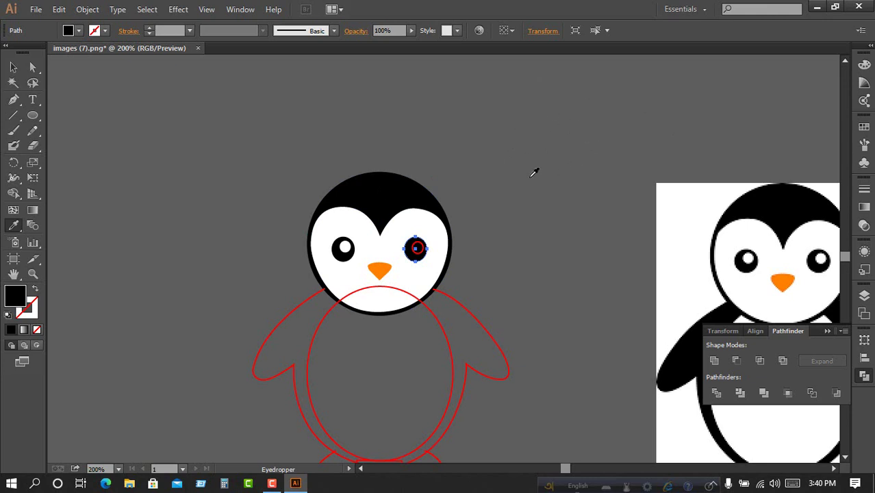
pyautogui.press('v')
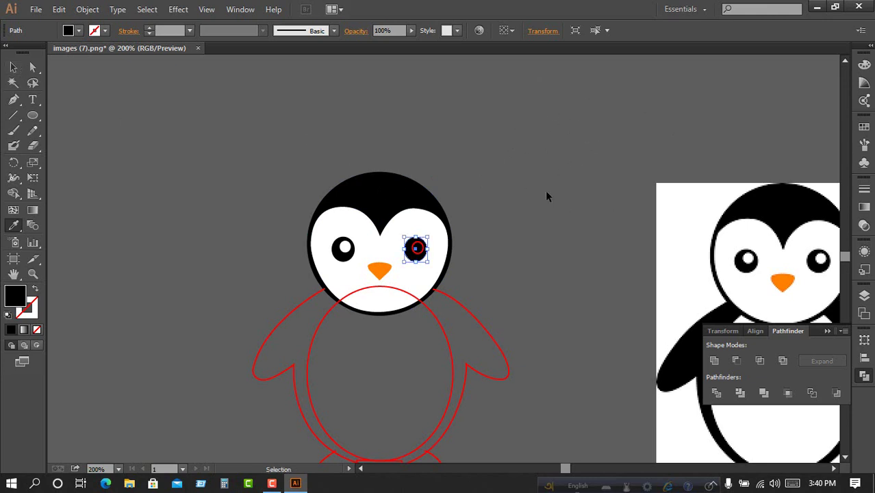
pyautogui.click(419, 251)
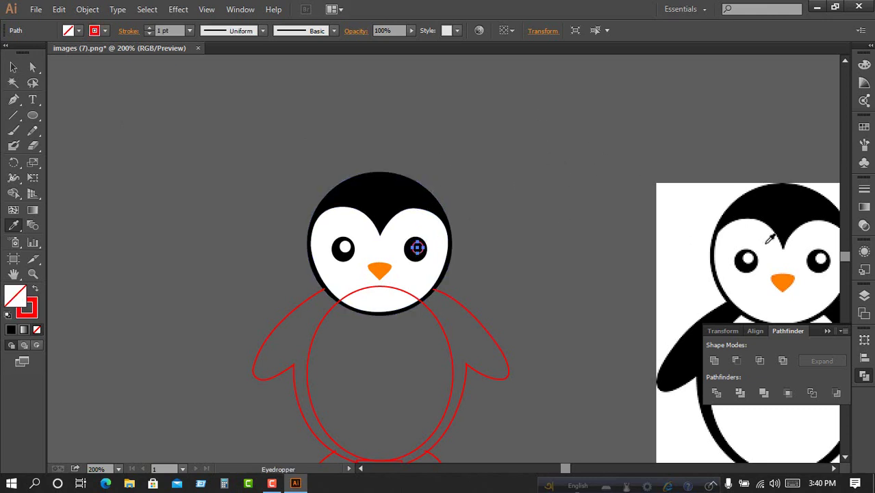
pyautogui.click(415, 218)
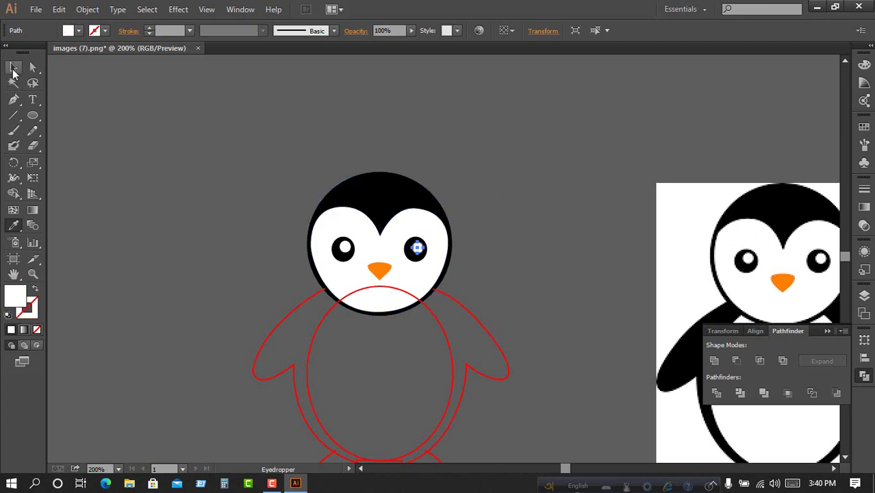
pyautogui.click(14, 69)
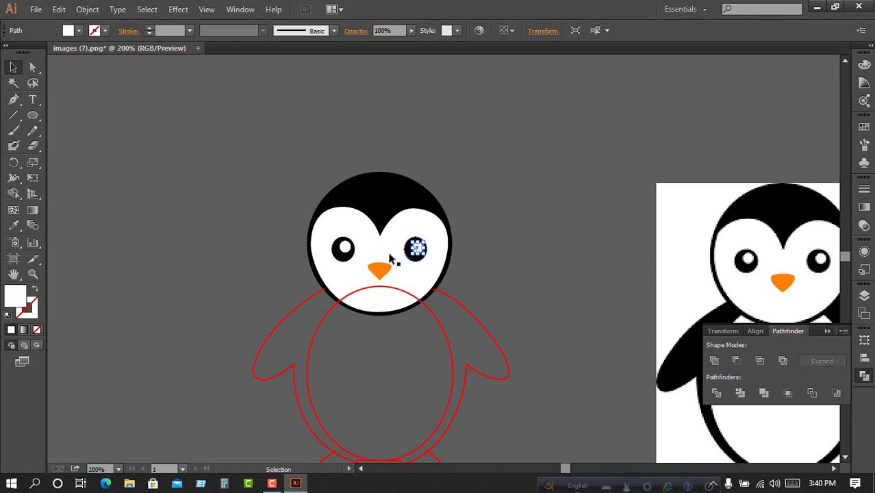
# Zoom out to see both penguins and check the wing-and-body outline selection.
pyautogui.click(517, 274)
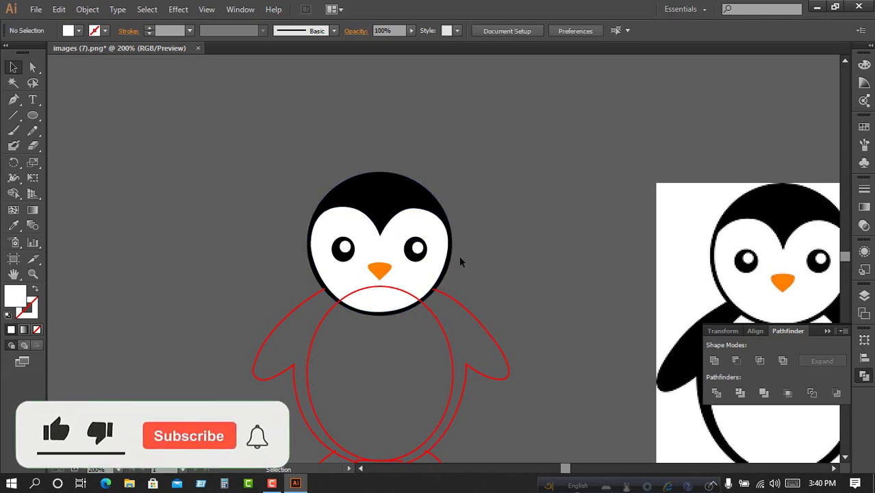
pyautogui.scroll(-2, 434, 284)
pyautogui.hscroll(2, 543, 230)
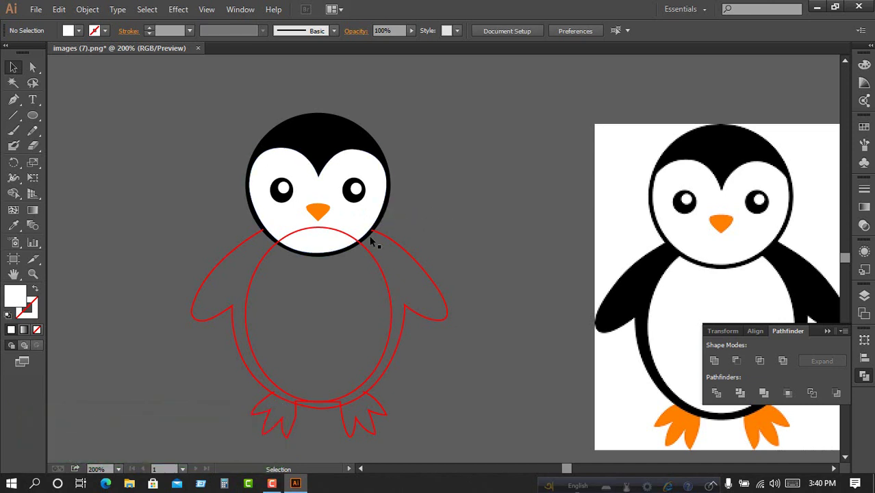
pyautogui.click(429, 281)
pyautogui.hotkey('ctrl', '-')
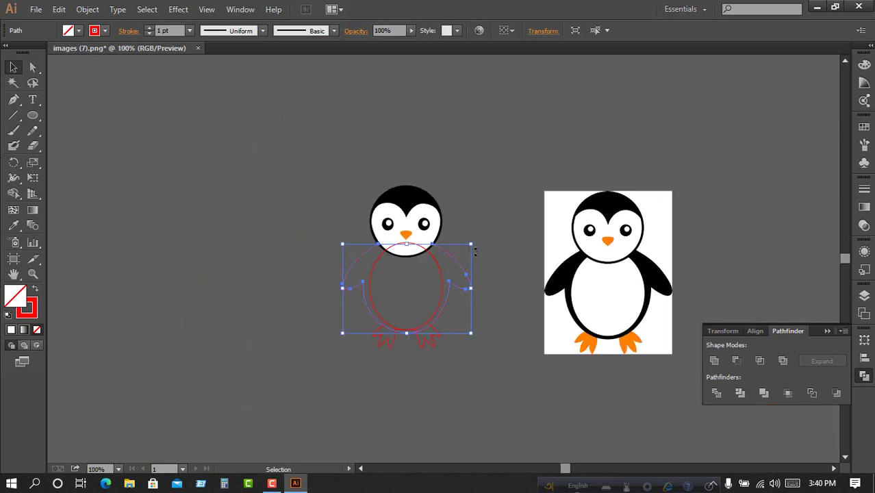
pyautogui.click(468, 230)
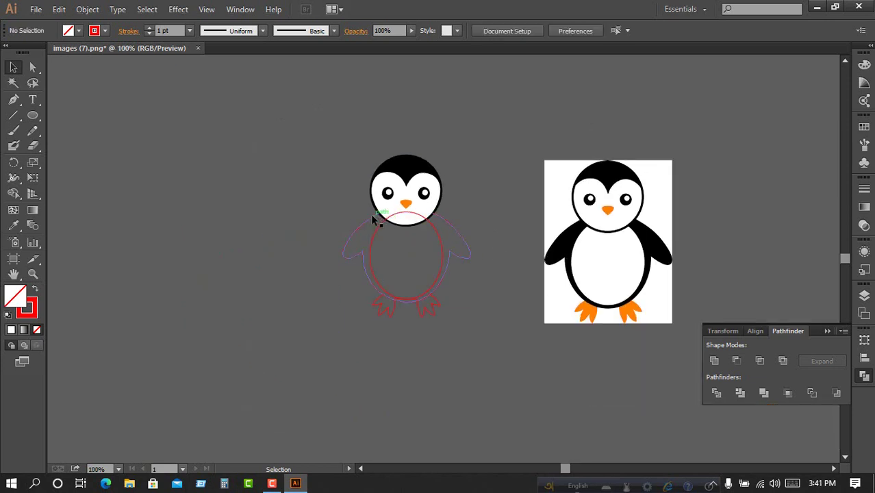
pyautogui.click(374, 219)
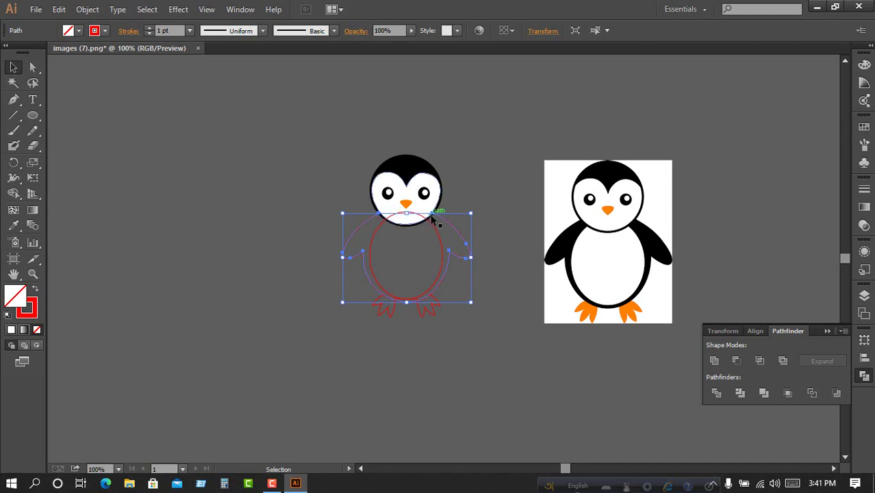
pyautogui.click(482, 237)
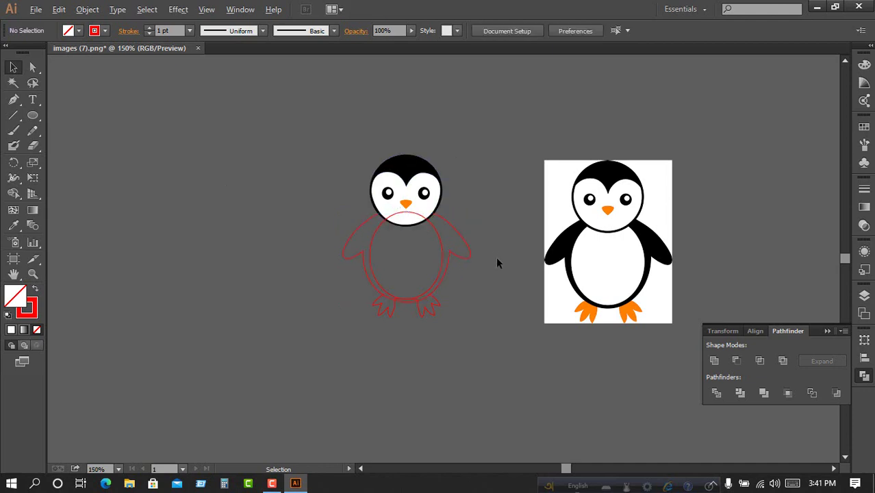
pyautogui.keyDown('alt'); pyautogui.scroll(1, 496, 256); pyautogui.keyUp('alt')
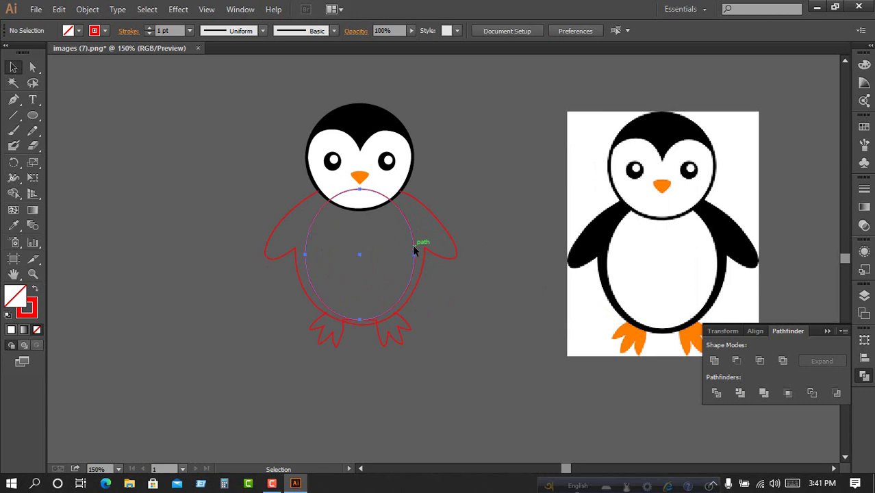
# Fill the belly ellipse with the reference's white and send it to the back.
pyautogui.click(413, 251)
pyautogui.press('i')
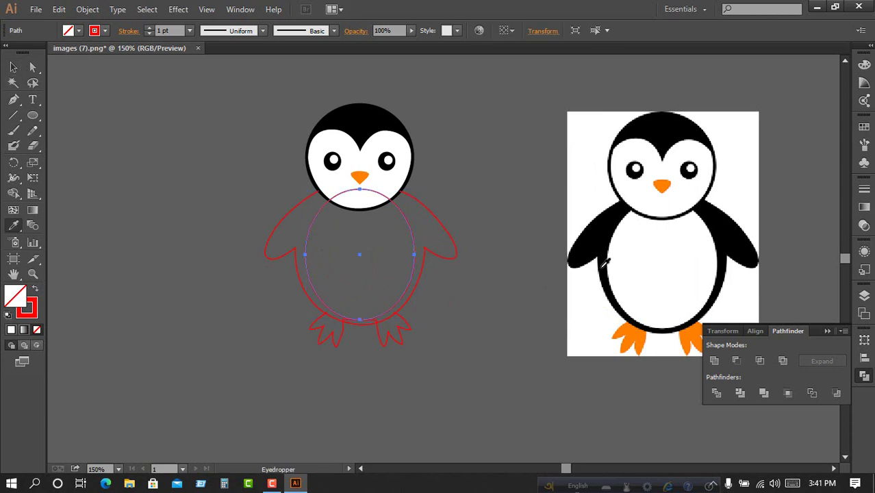
pyautogui.click(702, 272)
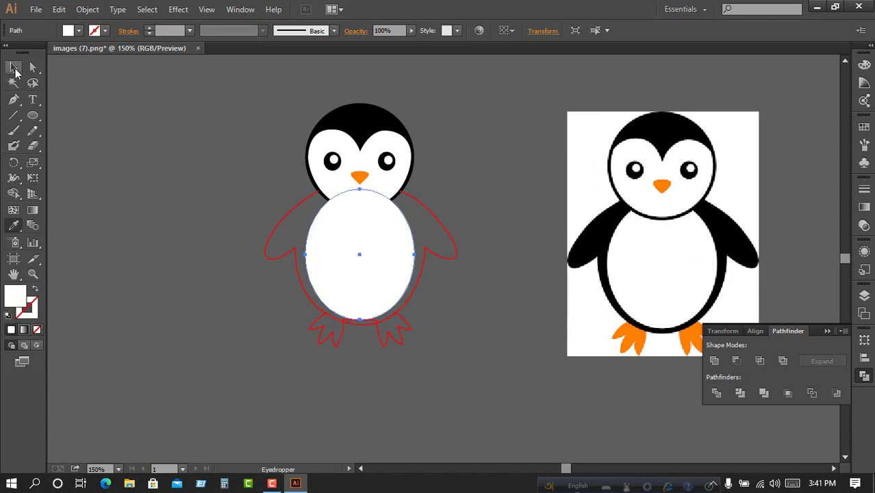
pyautogui.click(13, 67)
pyautogui.rightClick(370, 246)
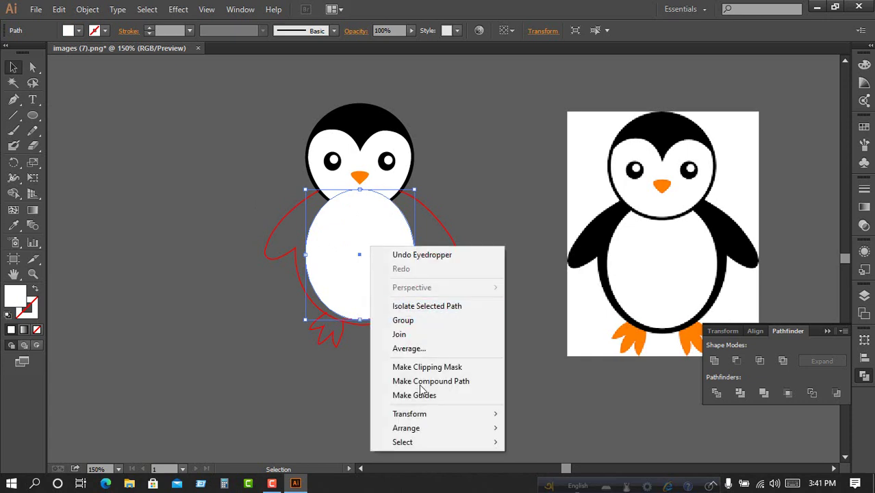
pyautogui.moveTo(406, 428)
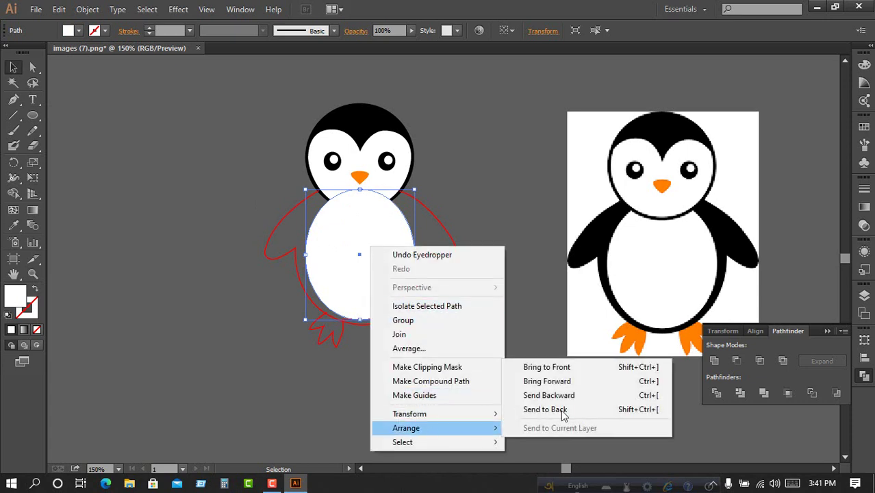
pyautogui.click(561, 411)
pyautogui.click(469, 334)
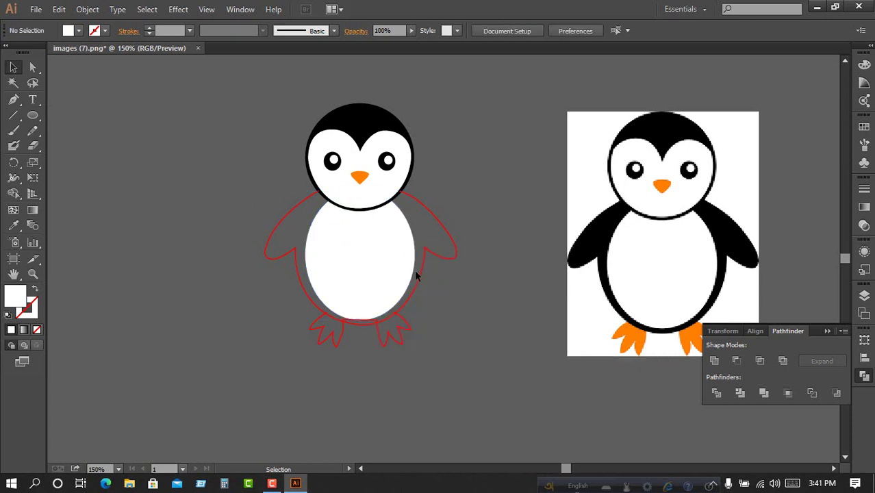
pyautogui.click(435, 221)
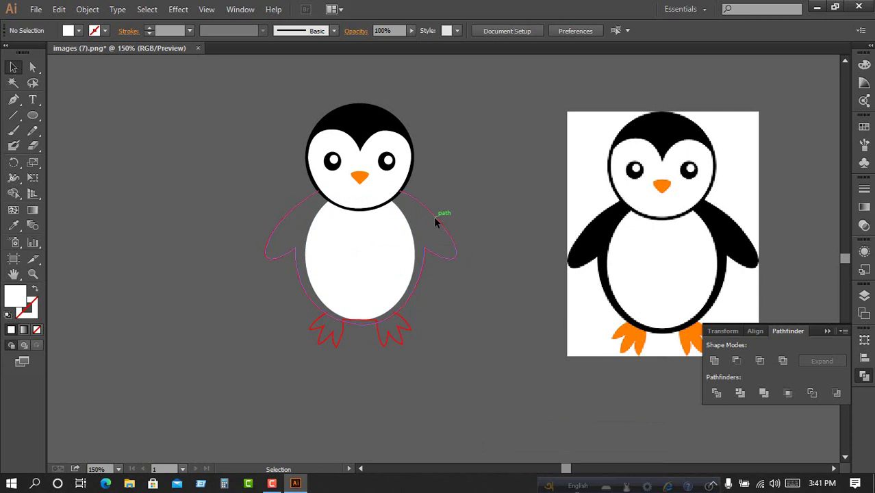
# Add the head circle to the selection and briefly try the Shape Builder tool.
pyautogui.keyDown('shift'); pyautogui.click(413, 175); pyautogui.keyUp('shift')
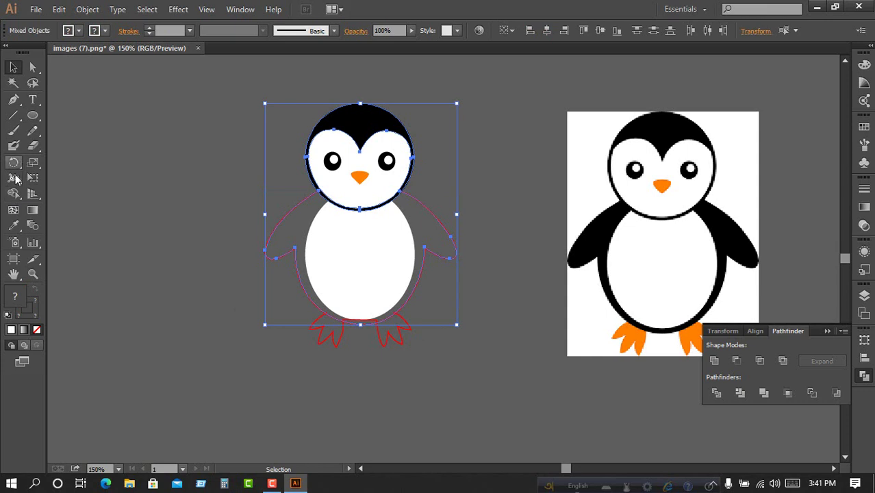
pyautogui.click(13, 194)
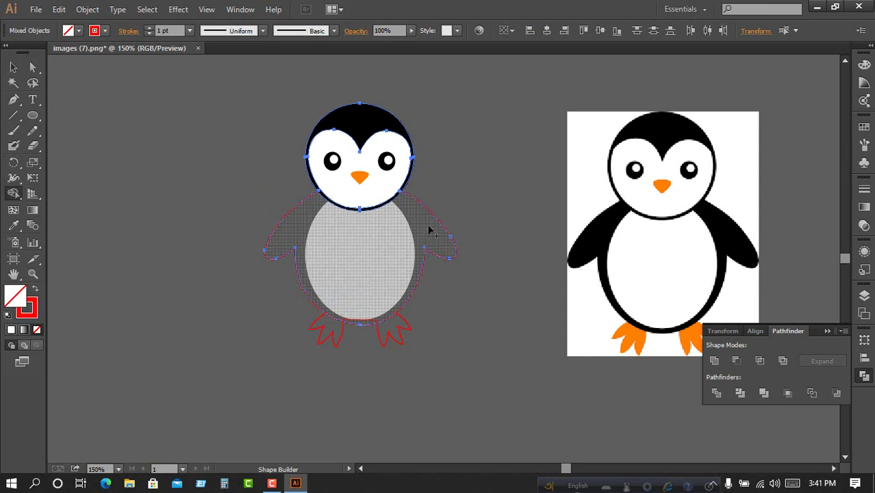
pyautogui.click(13, 68)
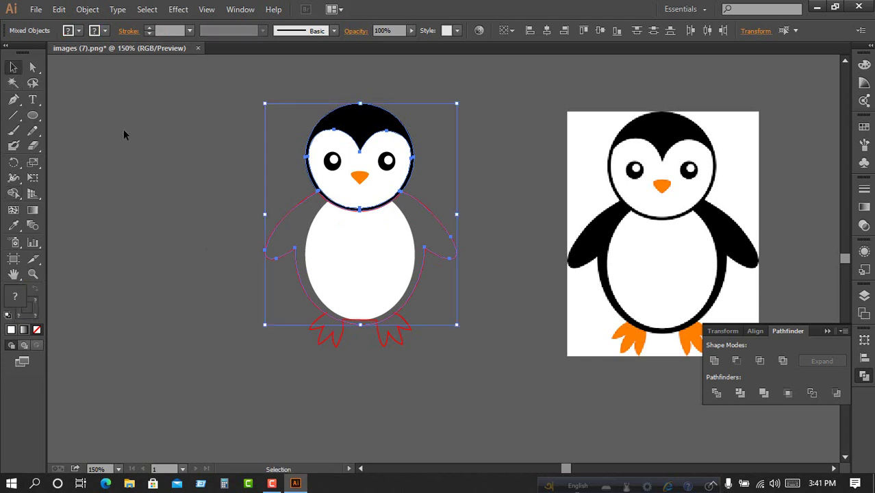
pyautogui.click(289, 221)
# Fill the body-and-wings outline with the reference's black and send it behind the belly.
pyautogui.click(291, 220)
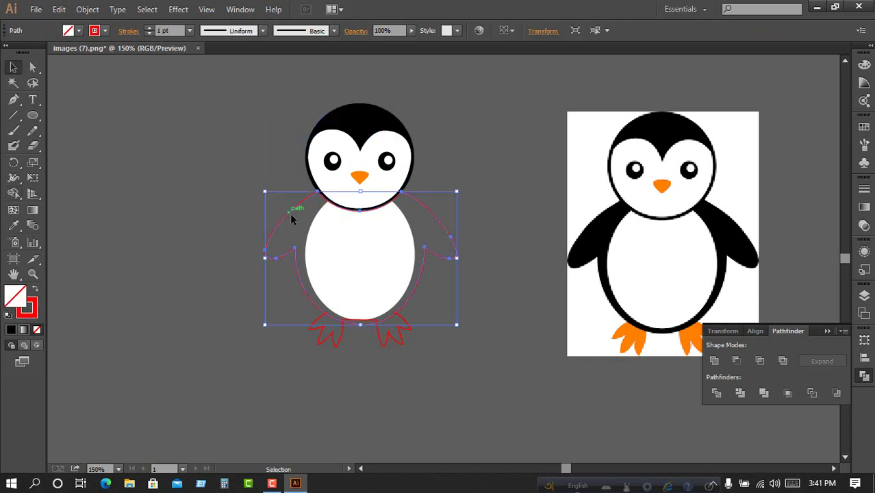
pyautogui.click(14, 227)
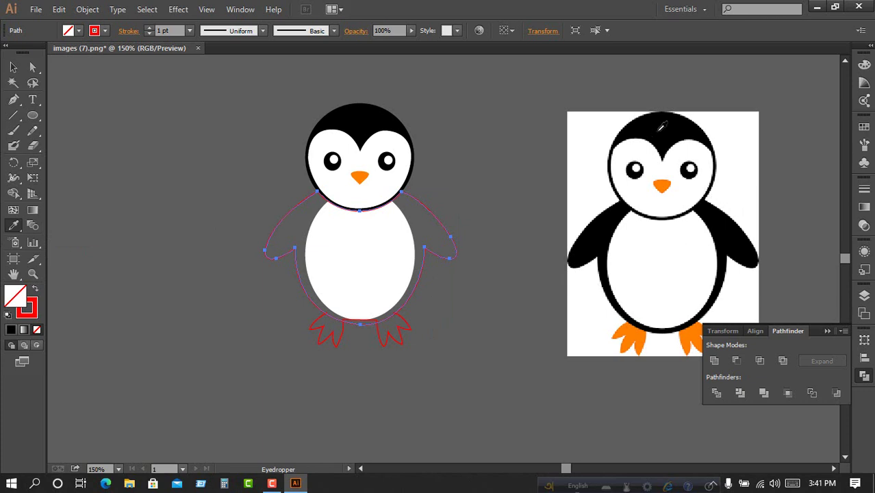
pyautogui.click(711, 266)
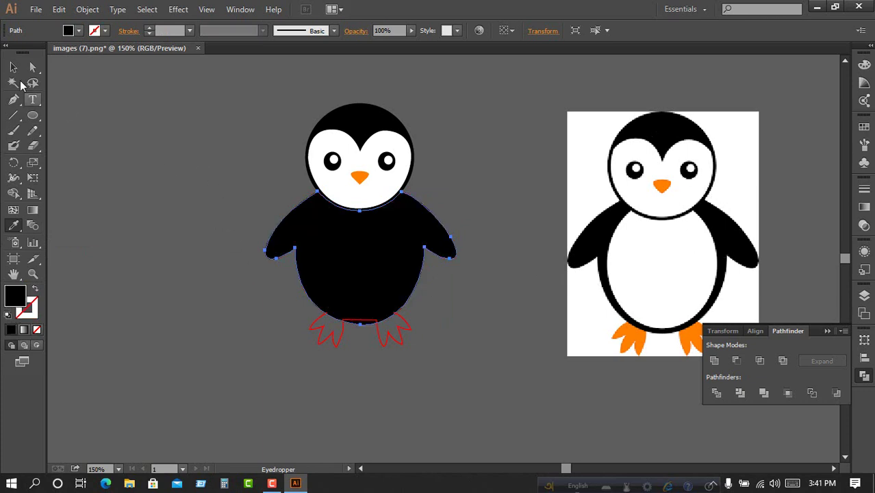
pyautogui.click(15, 67)
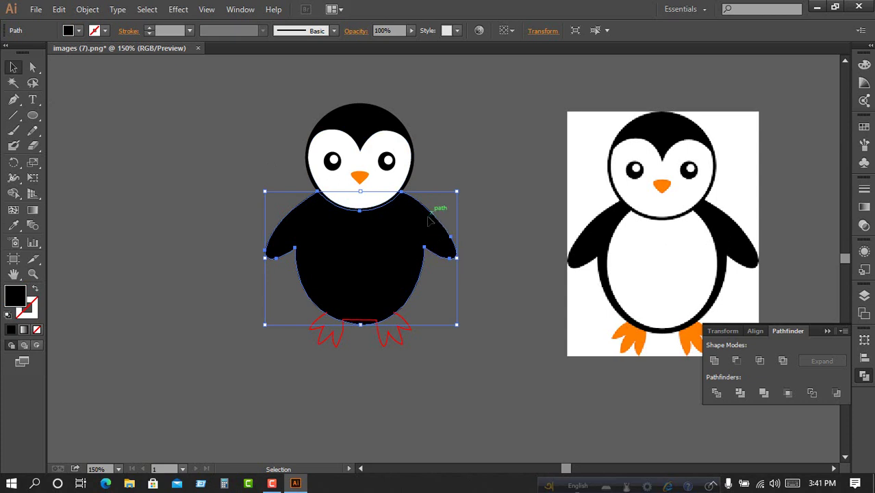
pyautogui.rightClick(429, 220)
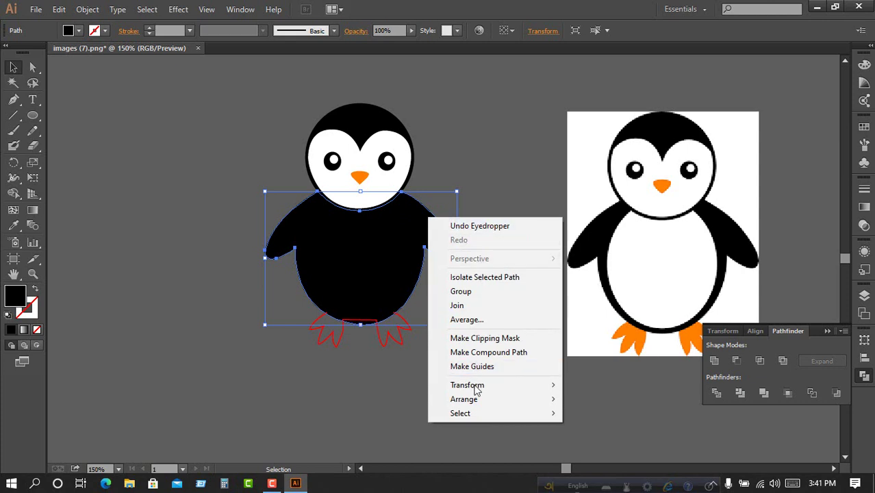
pyautogui.moveTo(464, 399)
pyautogui.click(602, 441)
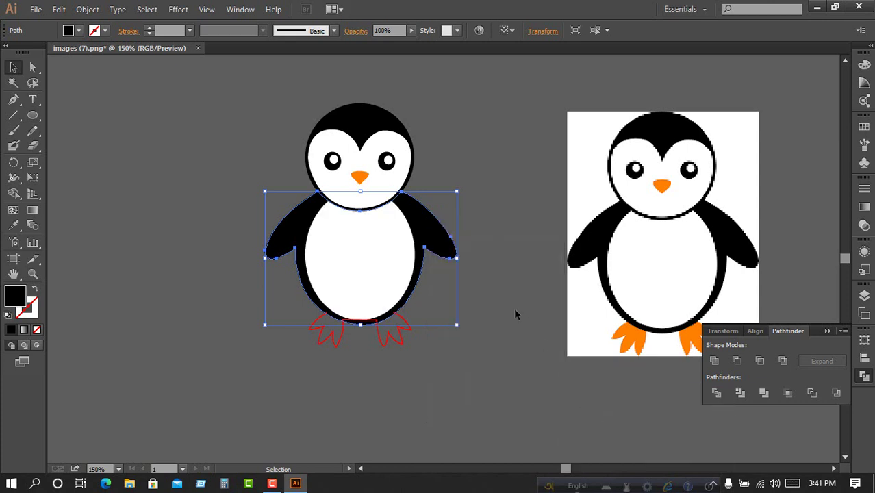
pyautogui.click(478, 282)
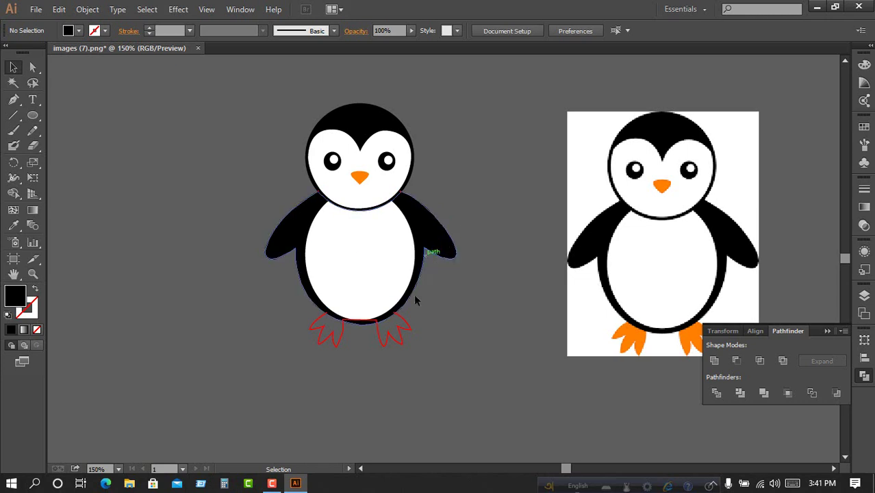
# Use Shape Builder on the body and red feet outlines to make left and right foot shapes.
pyautogui.click(429, 255)
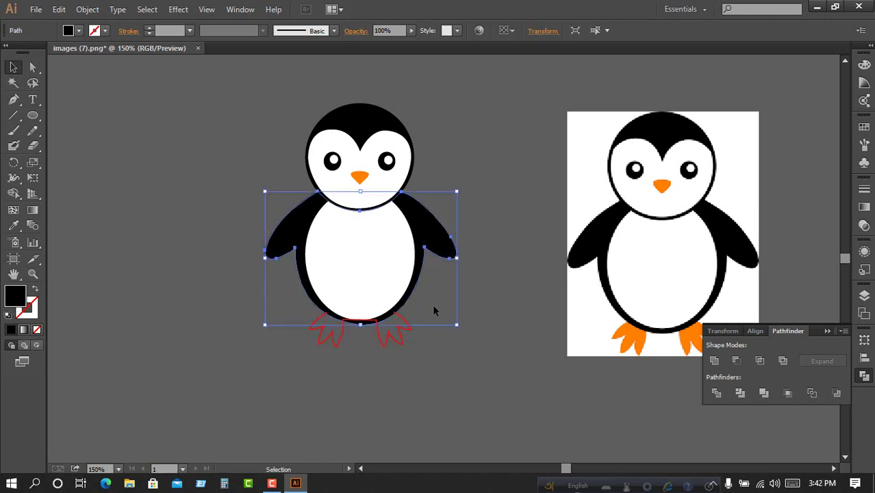
pyautogui.keyDown('shift'); pyautogui.click(397, 339); pyautogui.keyUp('shift')
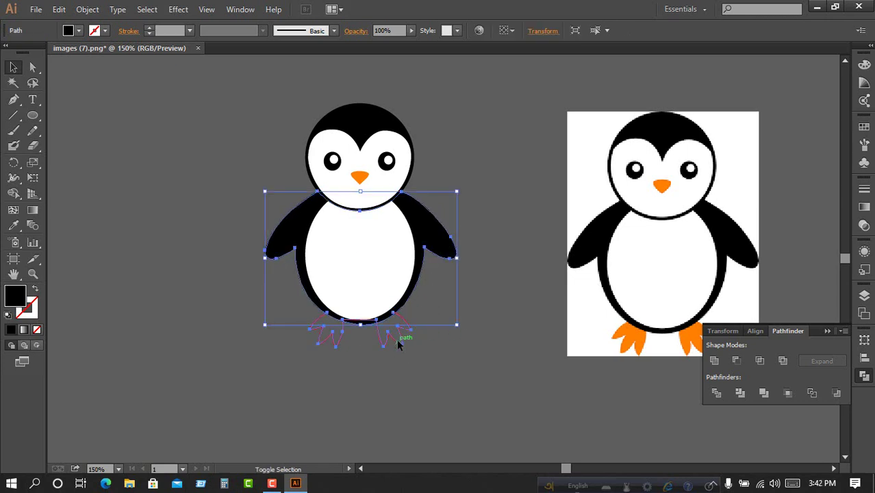
pyautogui.click(13, 193)
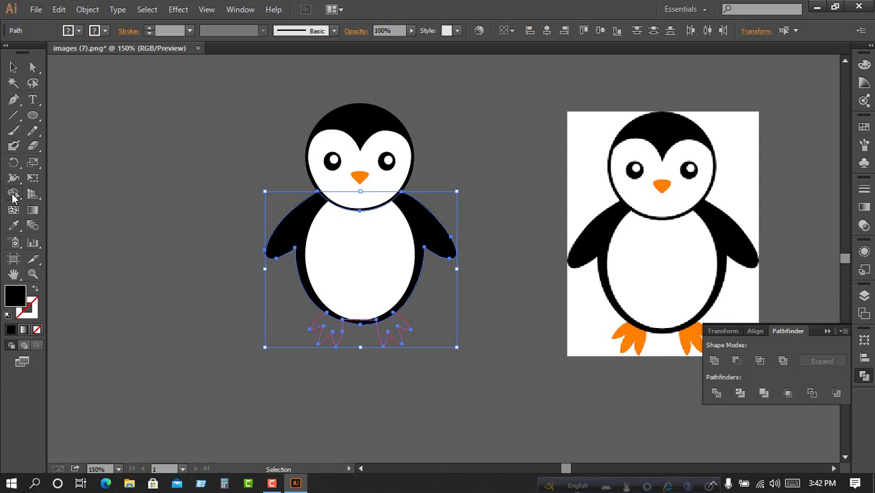
pyautogui.click(329, 329)
pyautogui.click(391, 331)
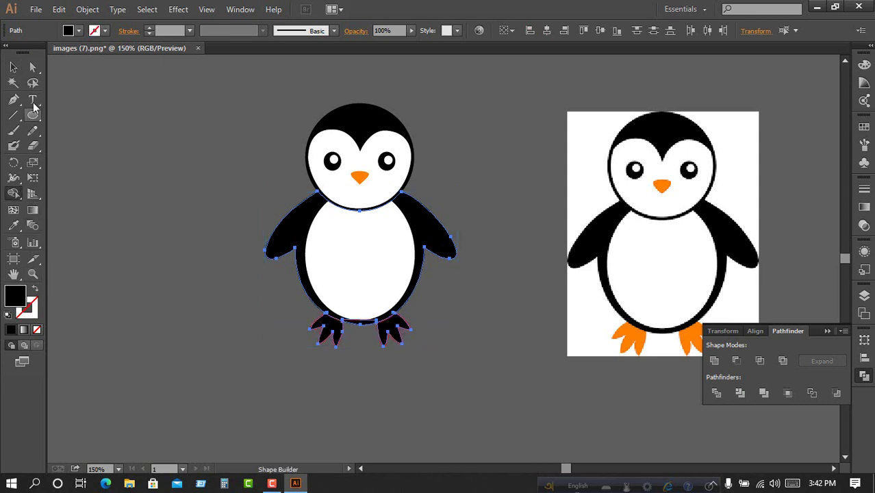
pyautogui.click(13, 67)
pyautogui.click(371, 363)
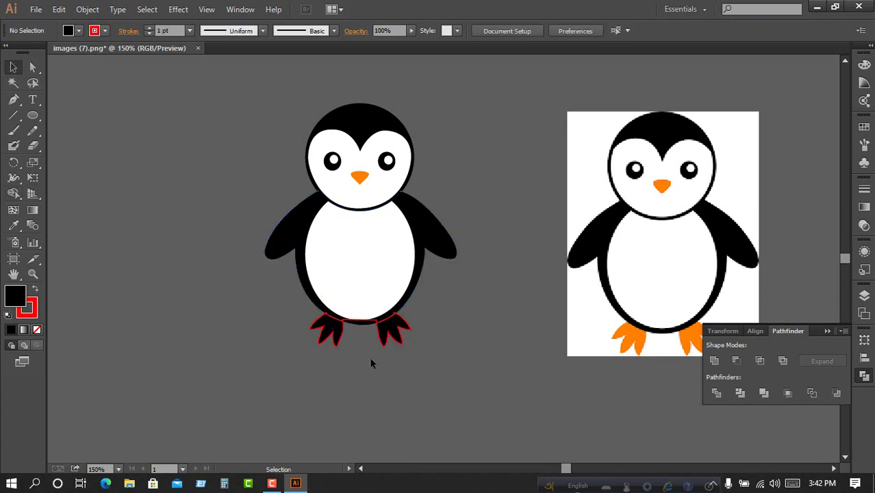
# Fill each foot with the orange sampled from the reference penguin's feet.
pyautogui.click(326, 343)
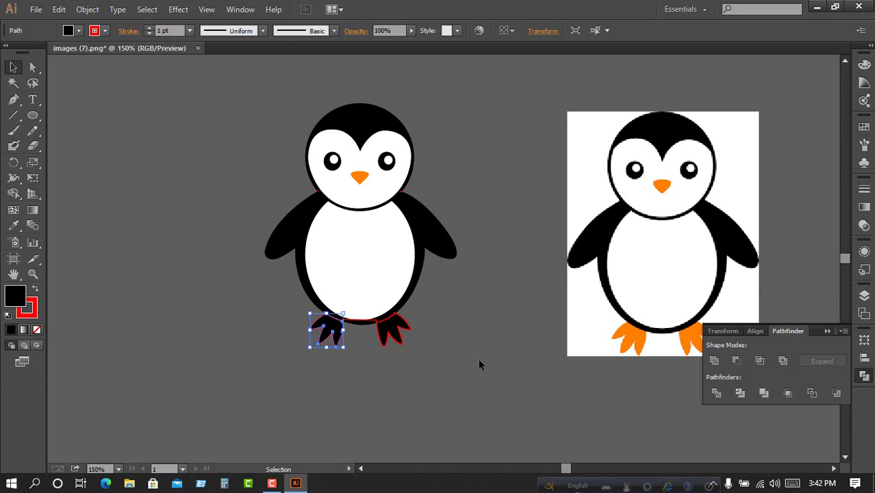
pyautogui.press('i')
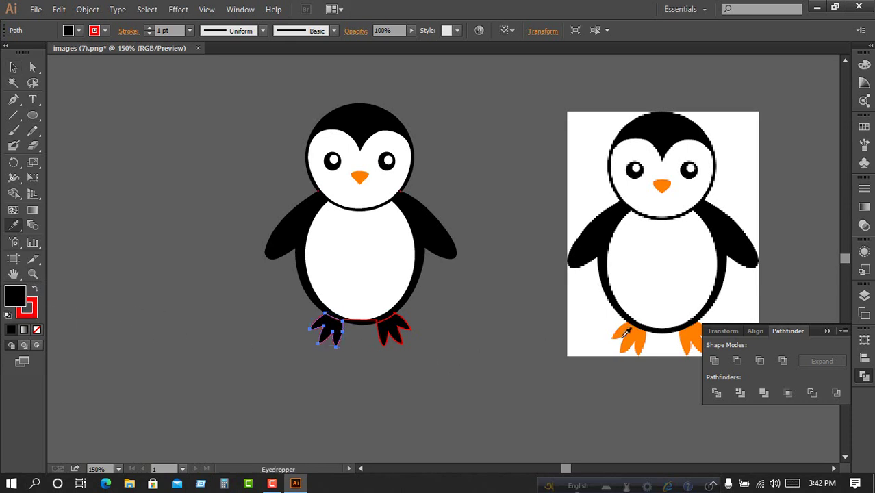
pyautogui.click(631, 335)
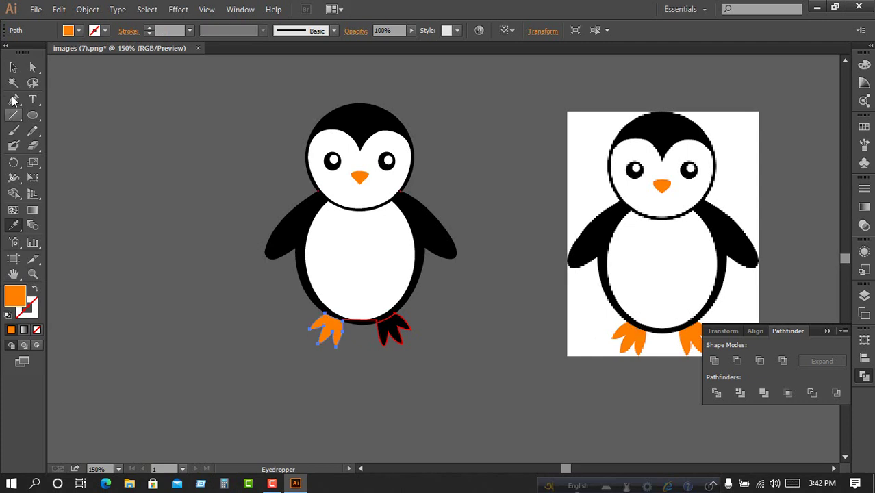
pyautogui.click(13, 66)
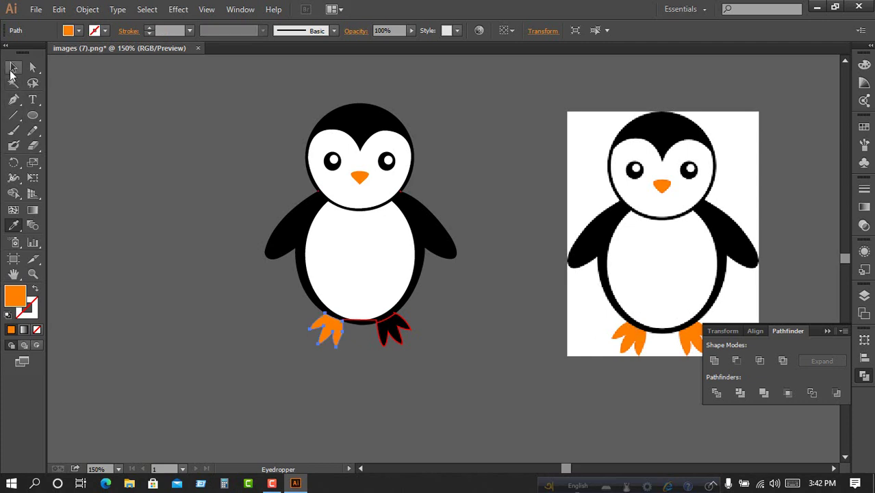
pyautogui.click(394, 339)
pyautogui.press('i')
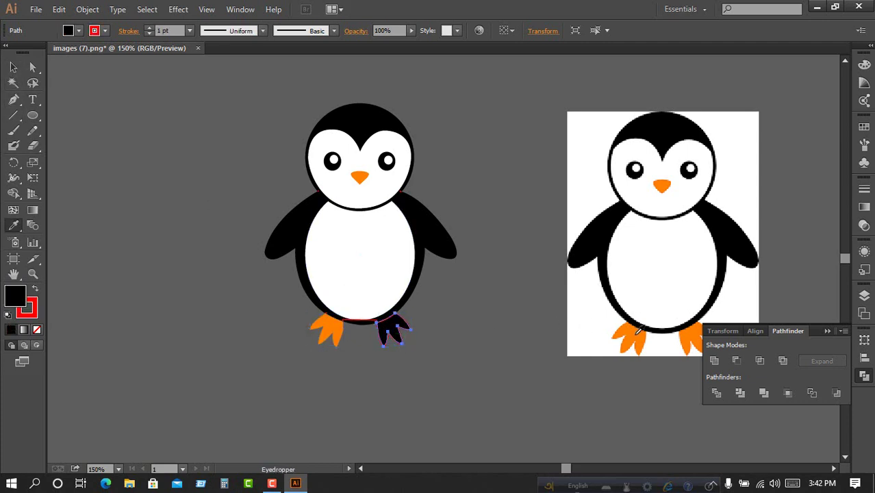
pyautogui.click(637, 330)
pyautogui.click(13, 66)
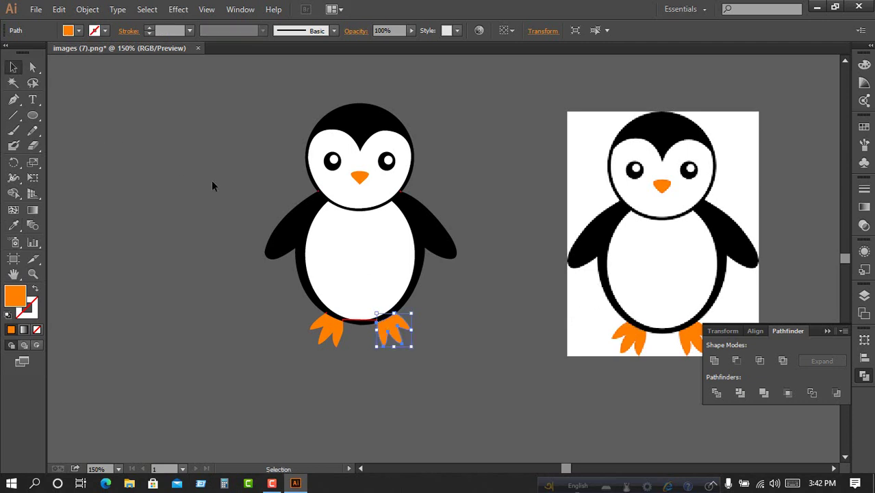
pyautogui.click(440, 285)
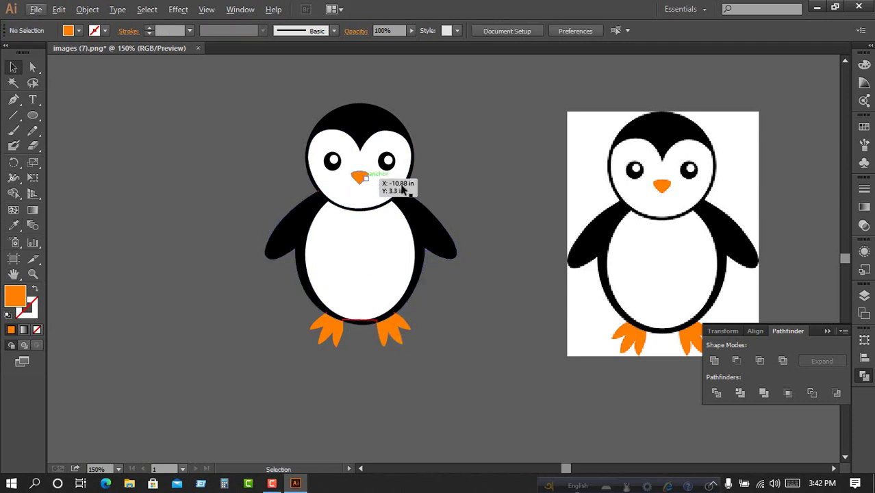
# Zoom in and delete the stray red fragment beside the penguin's head.
pyautogui.scroll(2, 395, 198)
pyautogui.scroll(1, 404, 197)
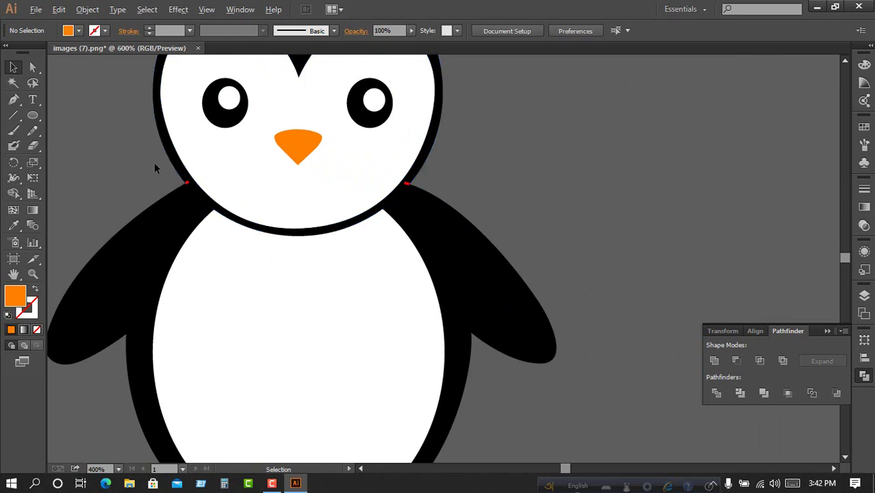
pyautogui.scroll(2, 204, 196)
pyautogui.scroll(2, 240, 213)
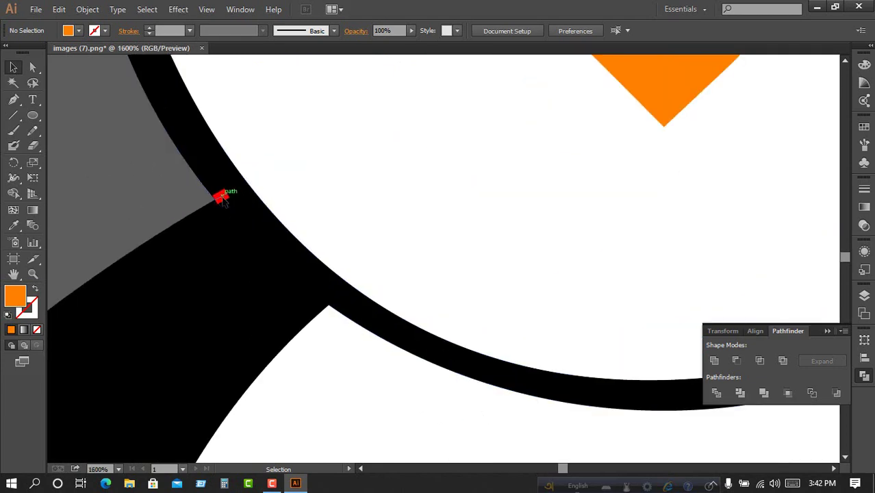
pyautogui.click(220, 197)
pyautogui.click(236, 199)
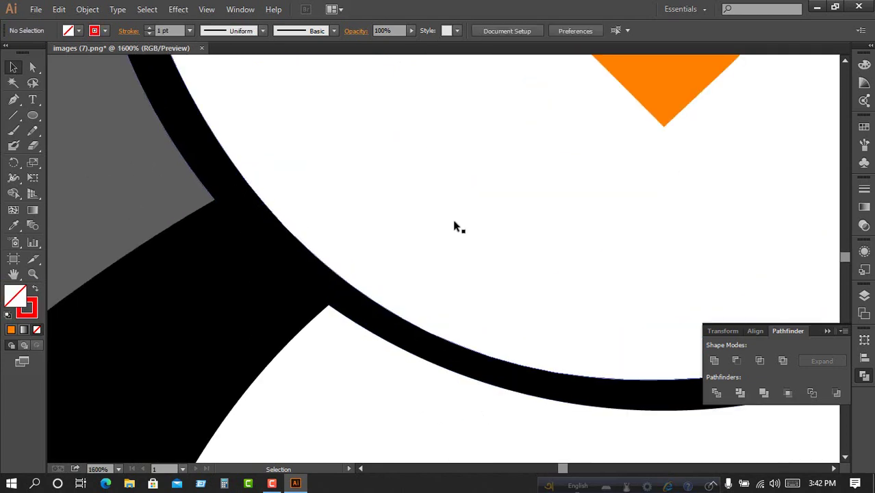
pyautogui.hscroll(5, 738, 218)
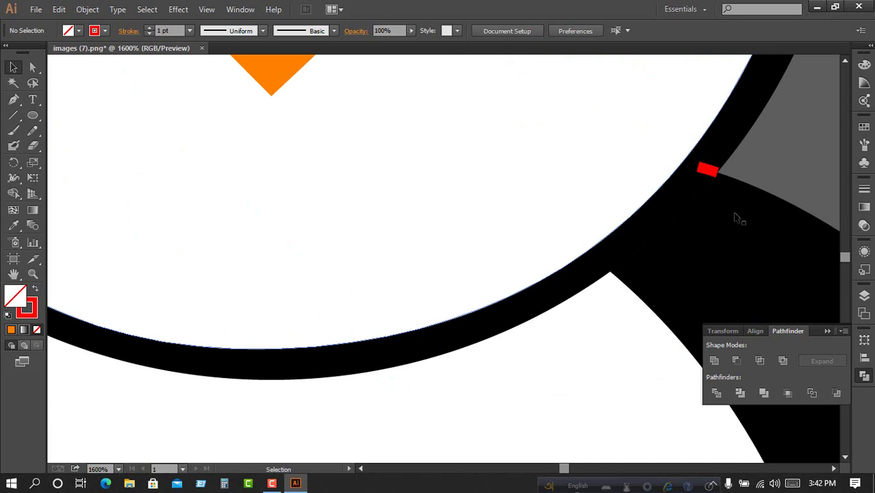
pyautogui.click(706, 169)
pyautogui.press('Delete')
# Delete the leftover red rectangle between the penguin's feet.
pyautogui.scroll(-5, 512, 240)
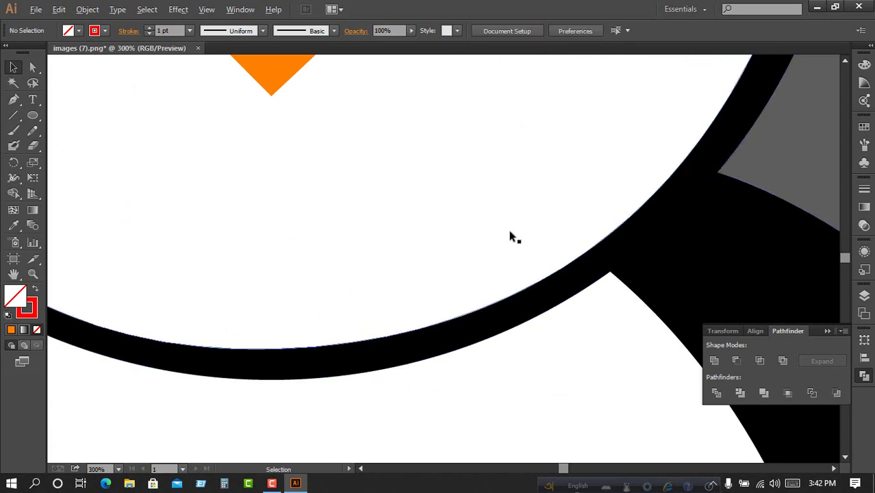
pyautogui.scroll(-3, 513, 244)
pyautogui.scroll(-2, 459, 288)
pyautogui.scroll(4, 449, 335)
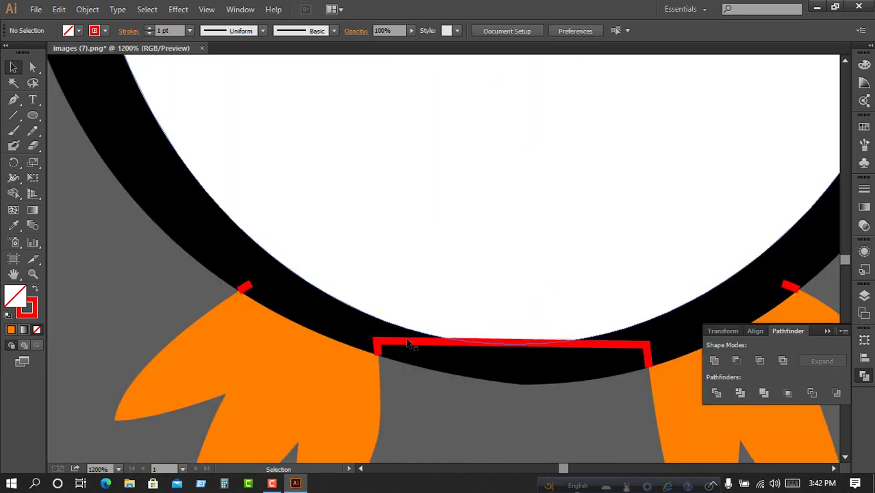
pyautogui.click(480, 344)
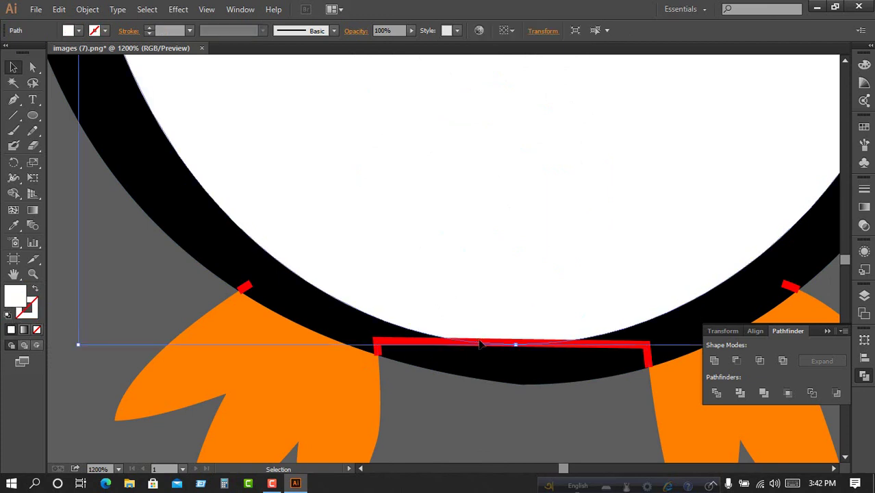
pyautogui.click(422, 343)
pyautogui.press('Delete')
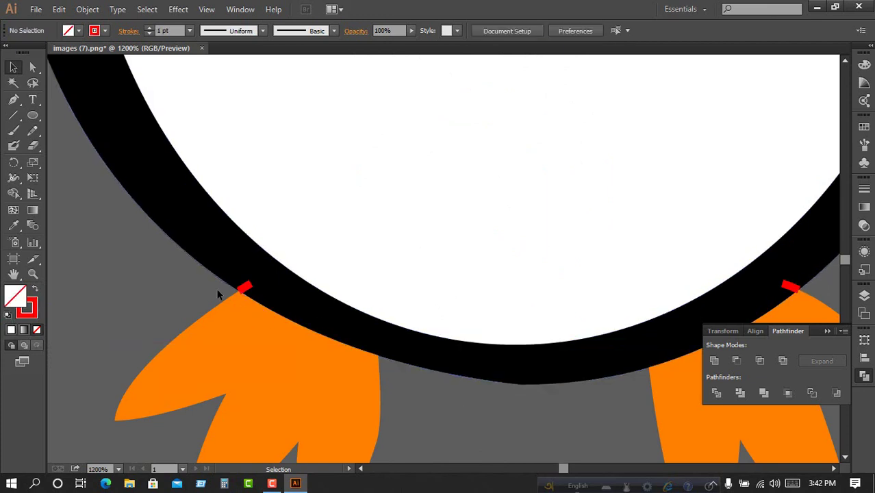
# Delete the small red marks by each foot and zoom out to the whole penguin.
pyautogui.click(245, 287)
pyautogui.press('Delete')
pyautogui.click(791, 287)
pyautogui.press('Delete')
pyautogui.hotkey('ctrl', '-')
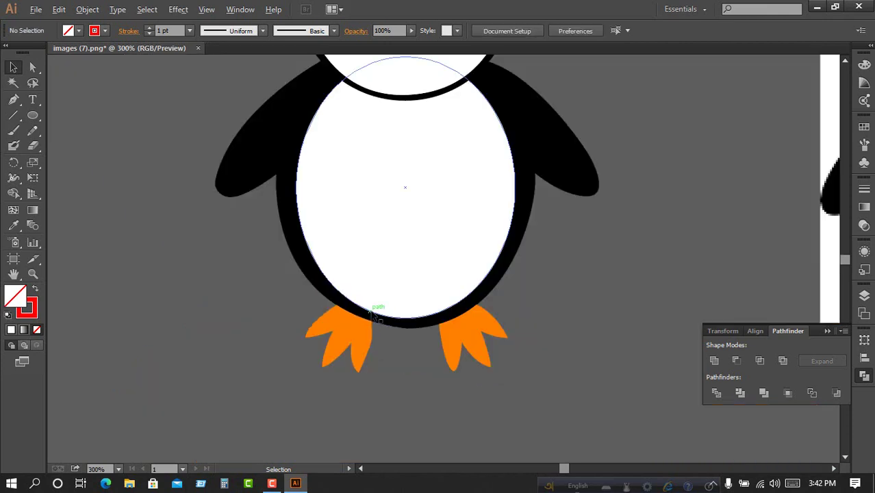
pyautogui.hotkey('ctrl', '-')
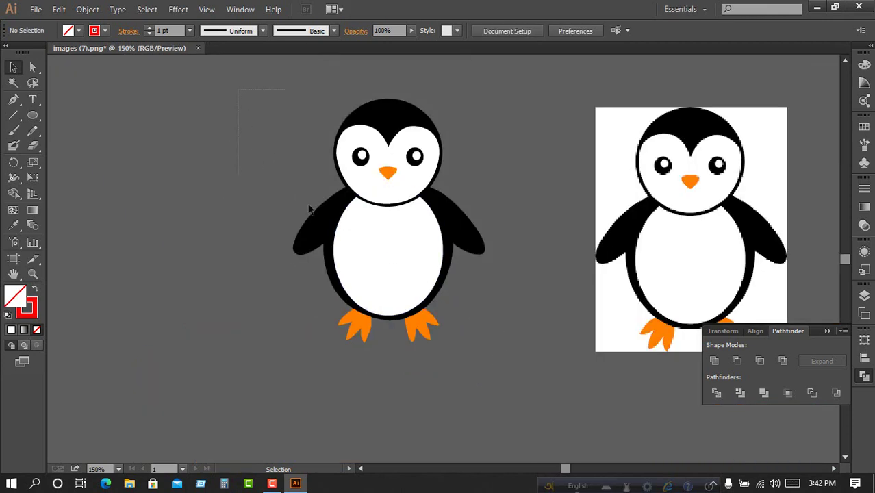
# Select all the penguin artwork and apply Pathfinder Trim to cut away hidden overlaps.
pyautogui.hotkey('ctrl', 'a')
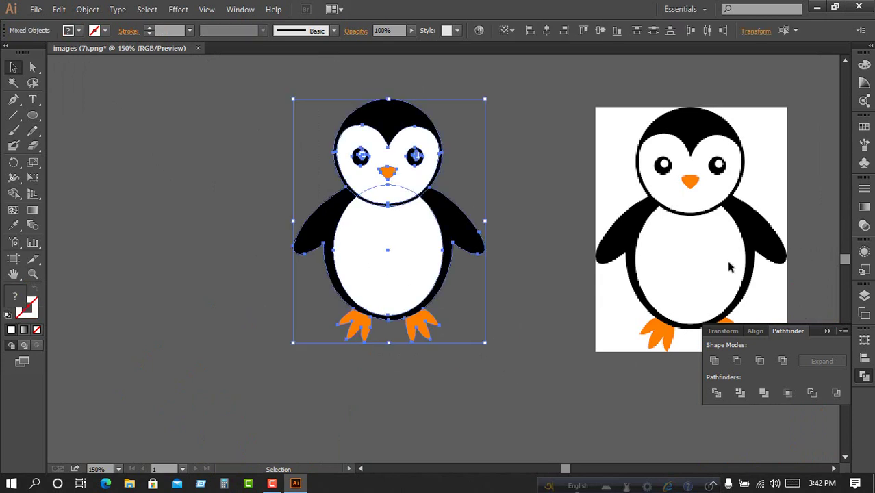
pyautogui.click(740, 392)
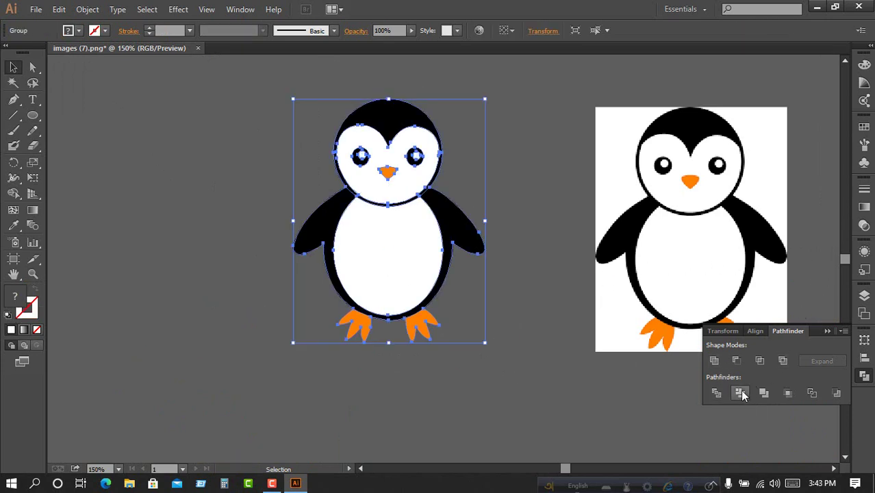
pyautogui.click(558, 369)
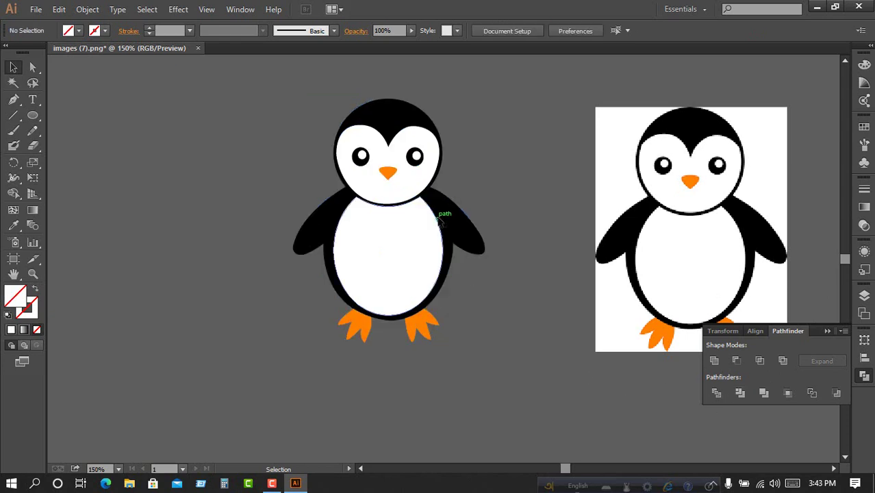
pyautogui.click(445, 229)
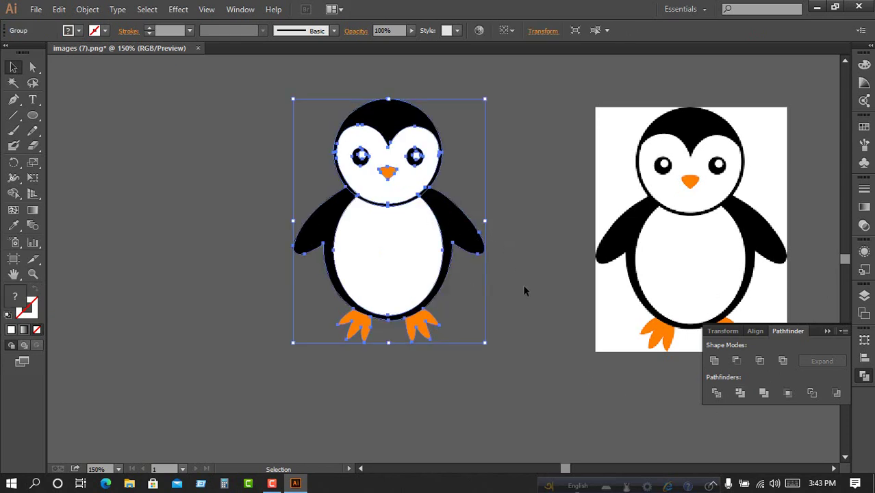
pyautogui.press('a')
pyautogui.press('v')
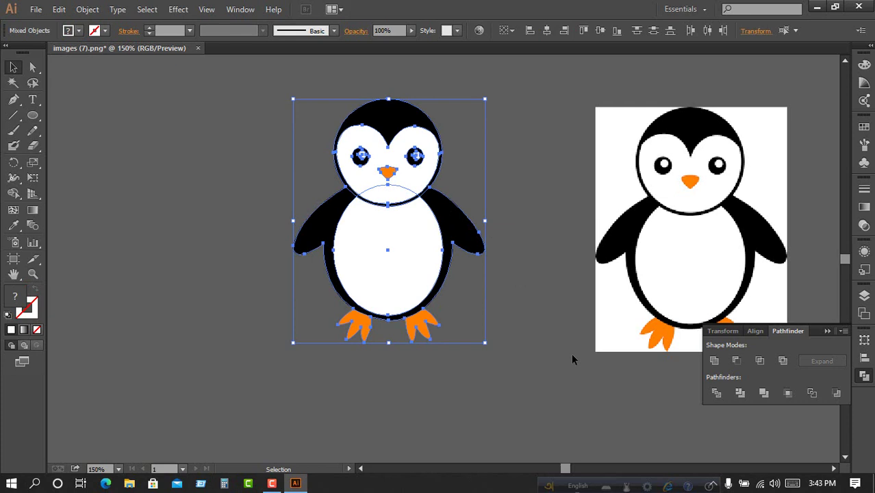
pyautogui.click(571, 353)
# Trim the penguin pieces once more, then ungroup the trimmed result.
pyautogui.click(447, 317)
pyautogui.click(741, 393)
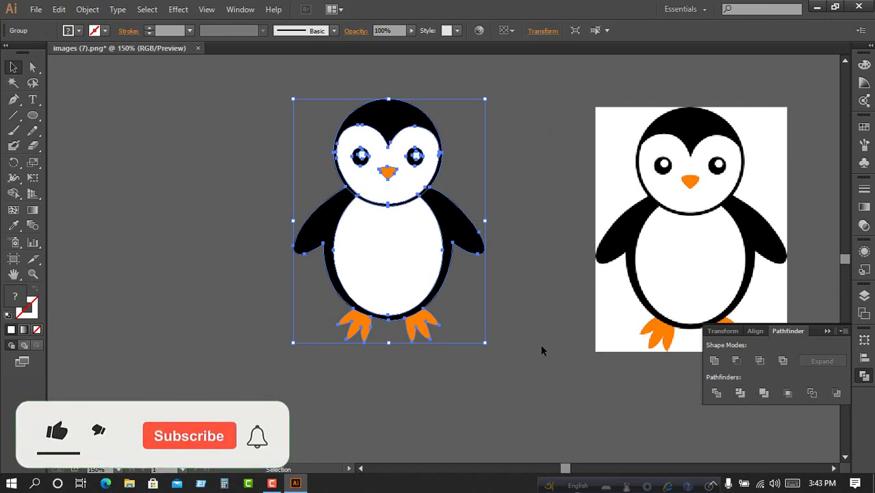
pyautogui.click(532, 326)
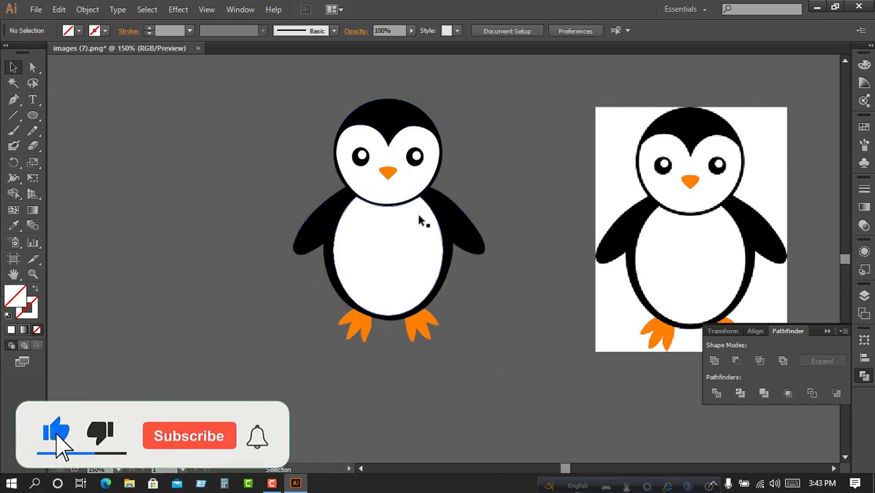
pyautogui.click(462, 227)
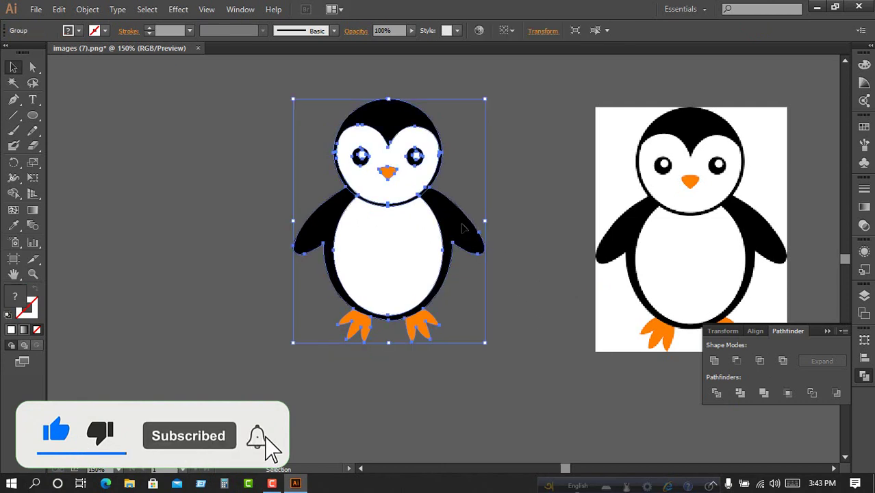
pyautogui.rightClick(461, 224)
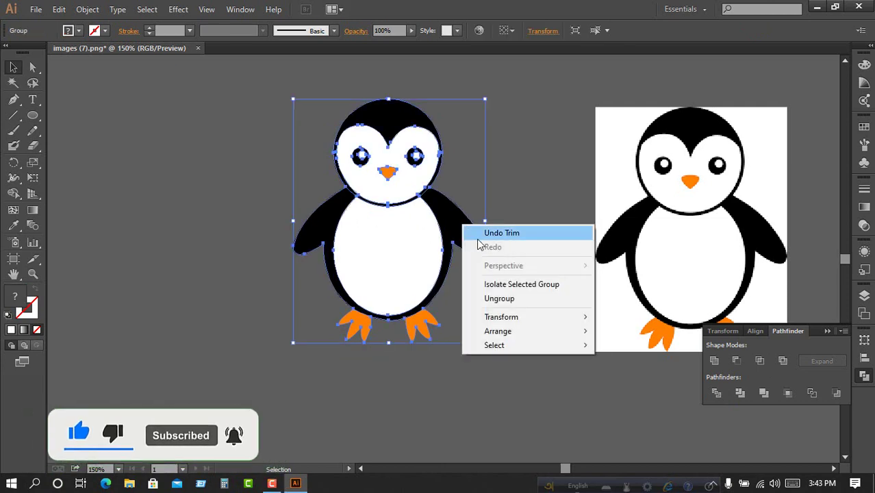
pyautogui.click(510, 299)
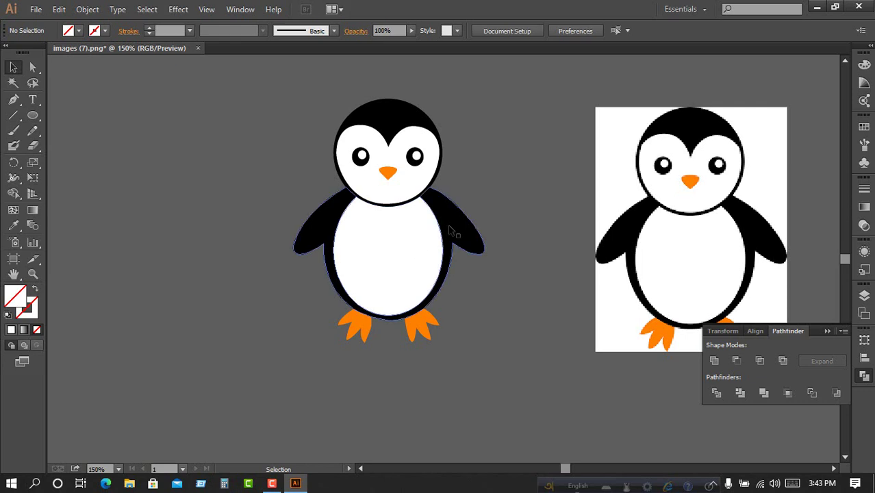
pyautogui.moveTo(450, 231); pyautogui.dragTo(500, 348)
pyautogui.moveTo(438, 250); pyautogui.dragTo(316, 255)
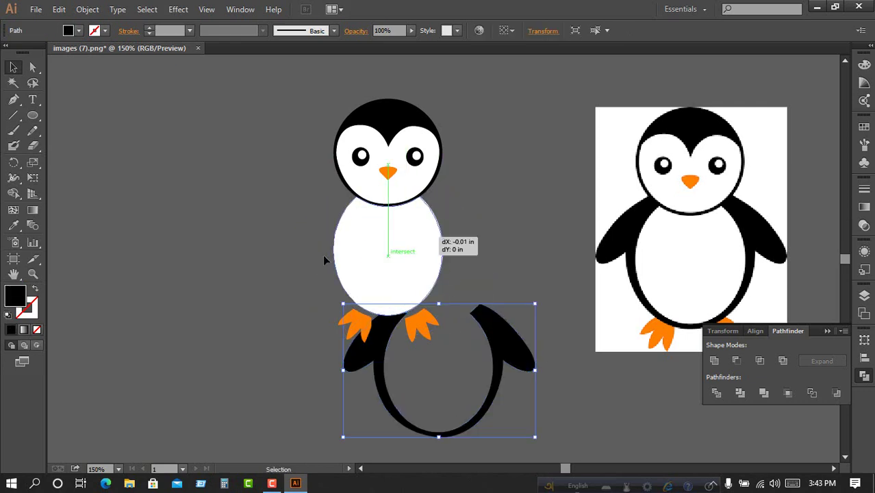
pyautogui.moveTo(387, 189); pyautogui.dragTo(489, 263)
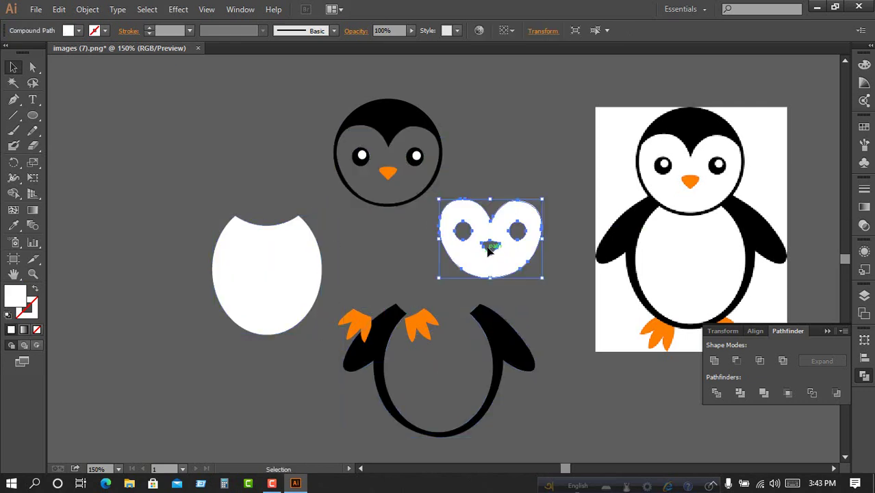
pyautogui.click(414, 156)
pyautogui.moveTo(415, 156); pyautogui.dragTo(487, 160)
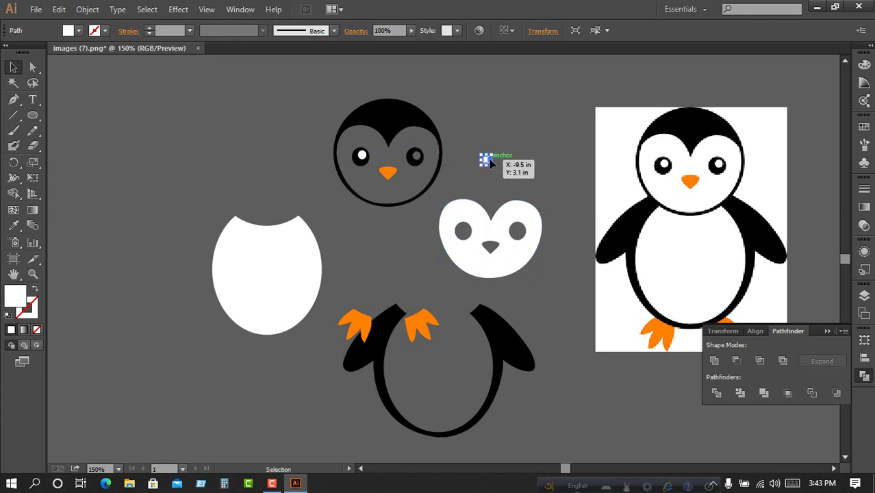
pyautogui.hotkey('ctrl', 'z')
pyautogui.hotkey('ctrl', 'z')
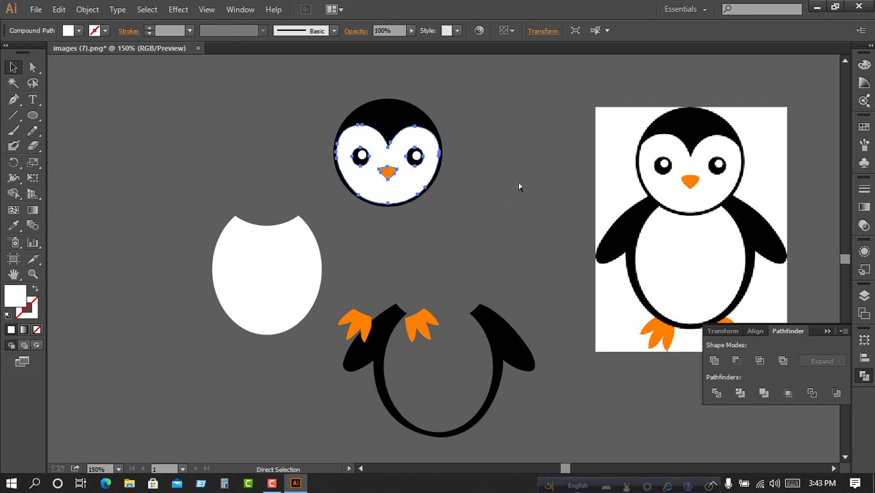
pyautogui.hotkey('ctrl', 'z')
pyautogui.hotkey('ctrl', 'z')
pyautogui.click(525, 340)
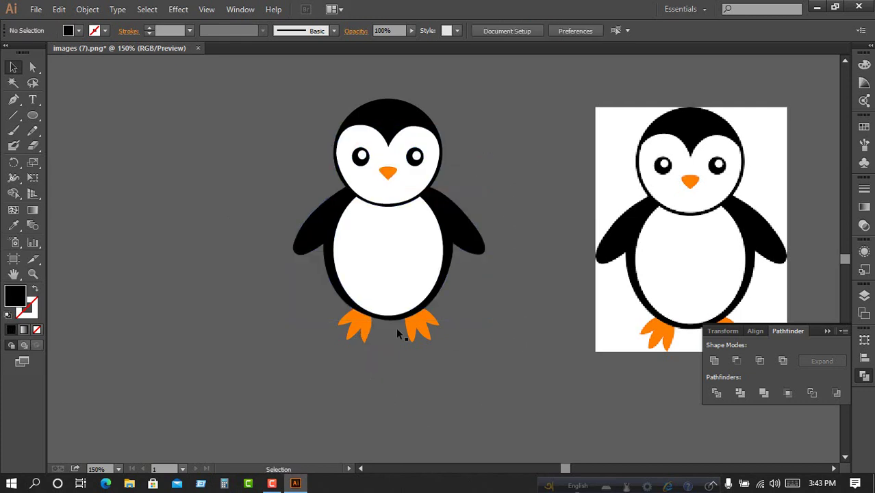
pyautogui.scroll(-1, 394, 297)
pyautogui.scroll(4, 643, 232)
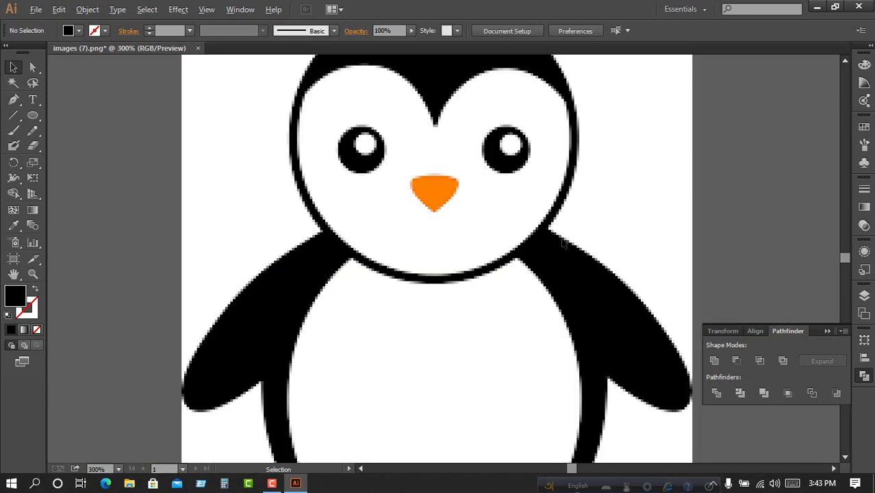
pyautogui.scroll(-1, 561, 244)
pyautogui.scroll(-2, 597, 301)
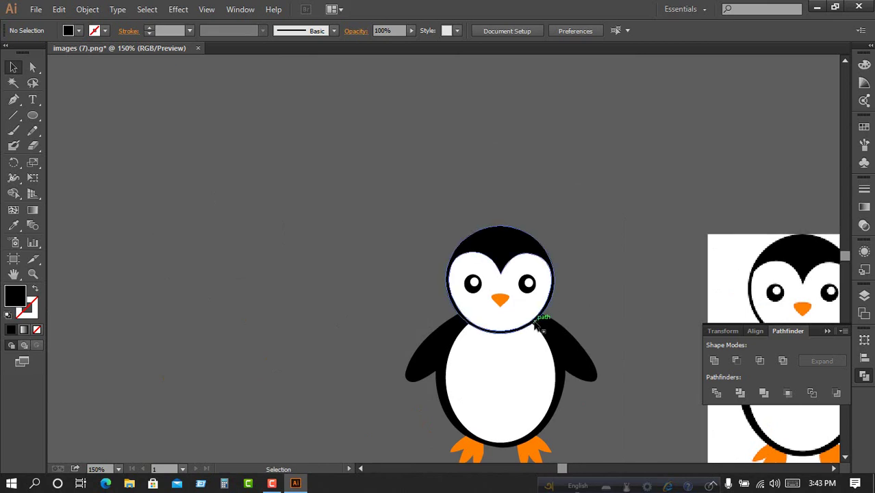
pyautogui.scroll(6, 572, 332)
pyautogui.scroll(6, 593, 274)
pyautogui.scroll(1, 490, 283)
pyautogui.scroll(2, 490, 277)
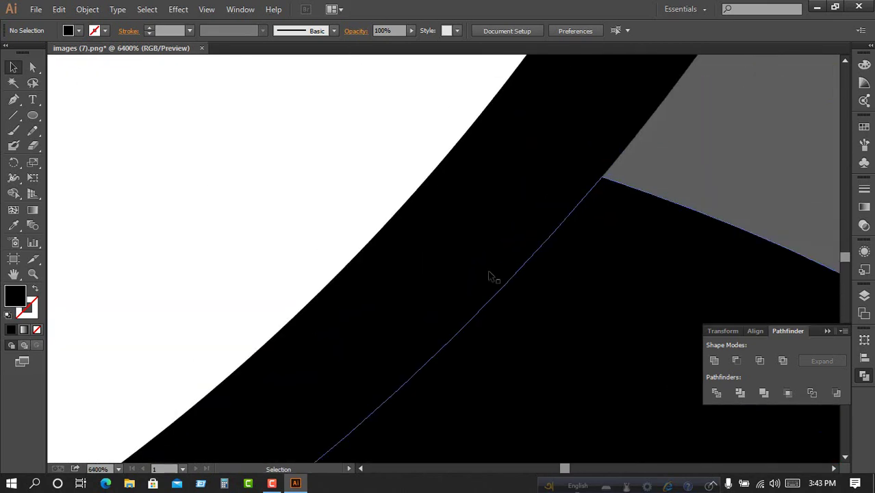
pyautogui.scroll(2, 453, 232)
pyautogui.scroll(-5, 541, 260)
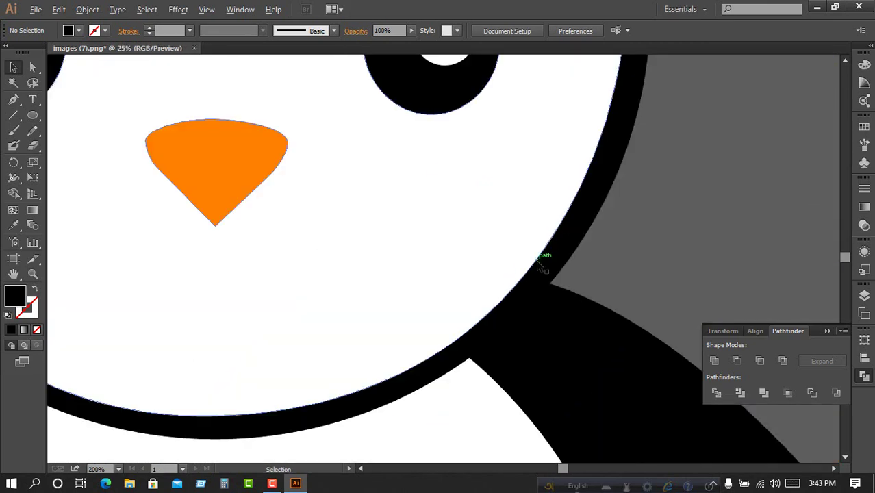
pyautogui.scroll(-10, 542, 254)
pyautogui.scroll(-3, 554, 274)
pyautogui.scroll(3, 565, 297)
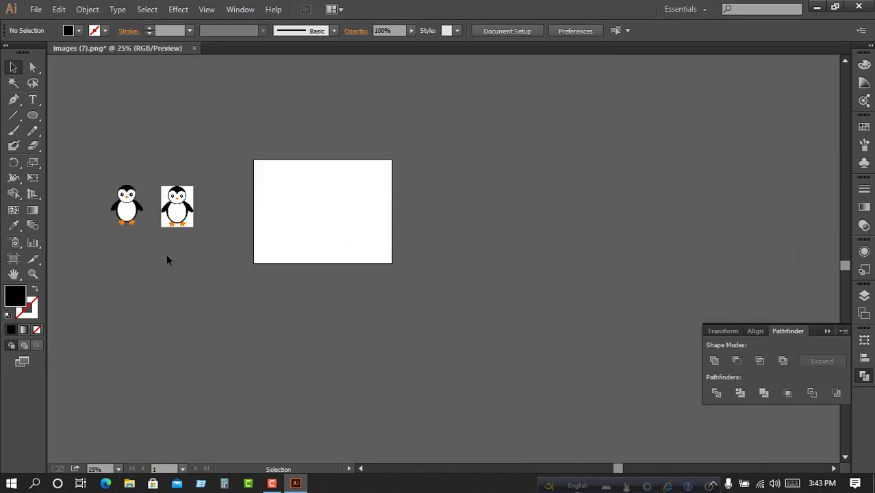
pyautogui.moveTo(167, 258); pyautogui.dragTo(334, 308)
pyautogui.scroll(4, 299, 236)
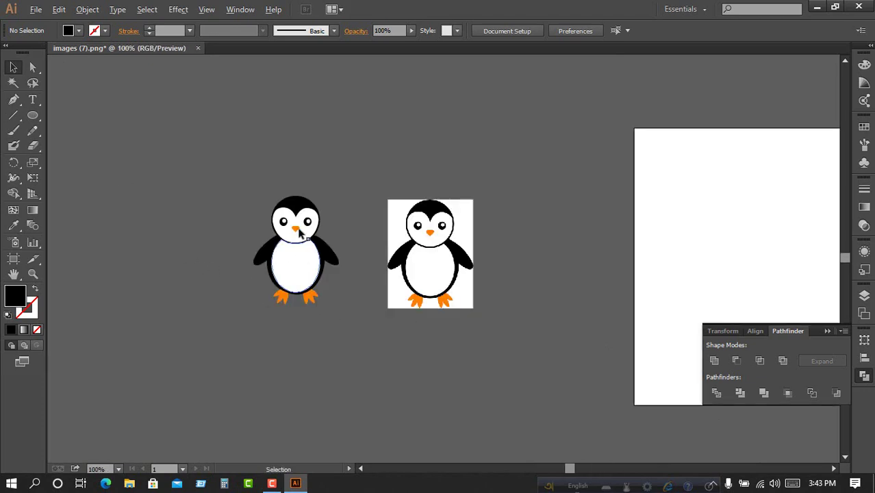
pyautogui.moveTo(215, 168); pyautogui.dragTo(392, 442)
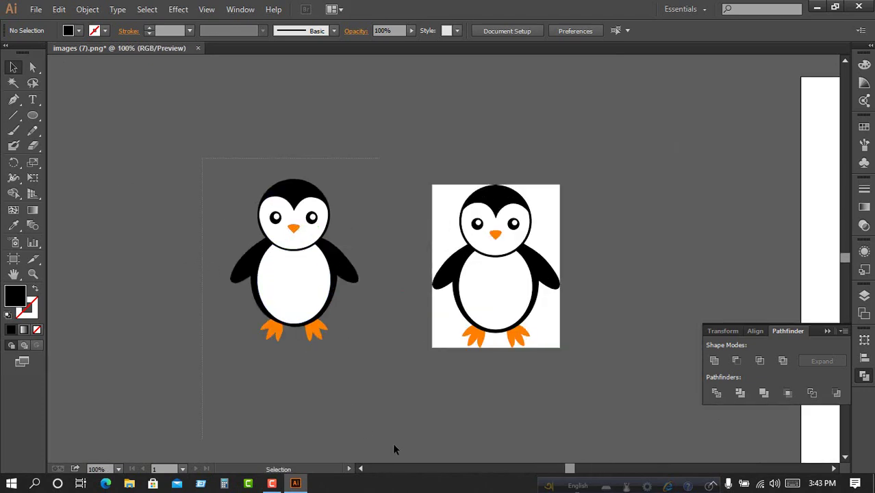
pyautogui.click(397, 387)
pyautogui.hotkey('ctrl', 'z')
pyautogui.click(204, 198)
pyautogui.moveTo(376, 388); pyautogui.dragTo(376, 387)
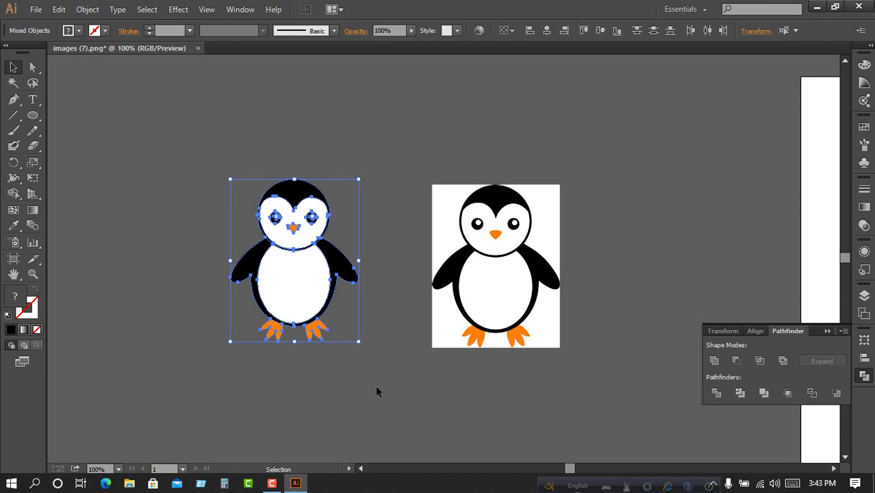